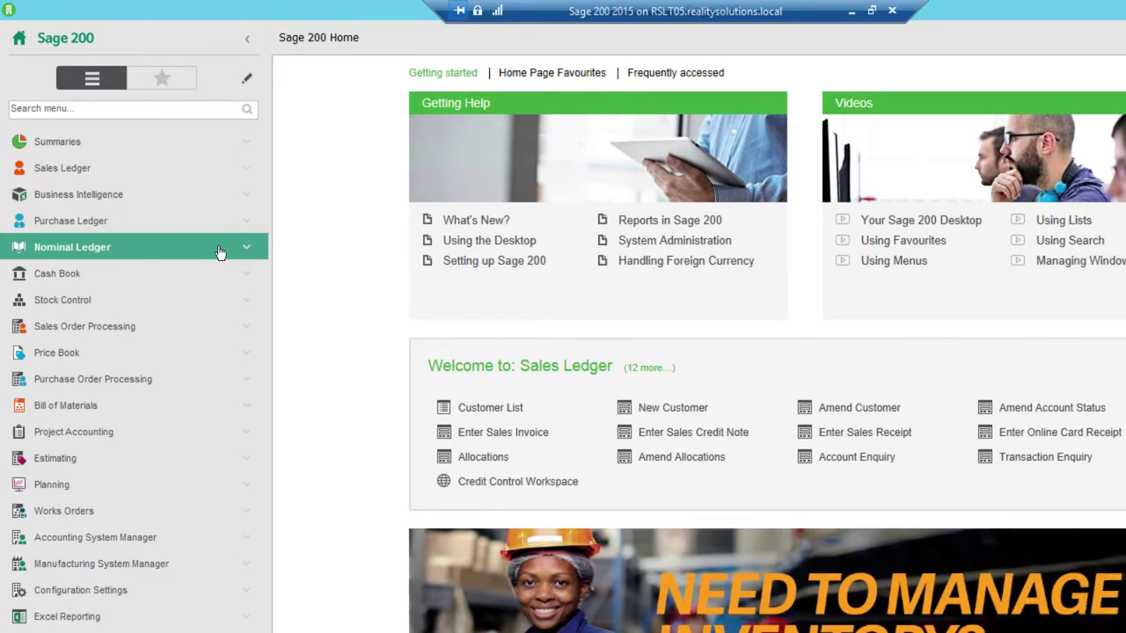
# Expand Nominal Ledger and its Period End Routines in the menu.
pyautogui.click(250, 248)
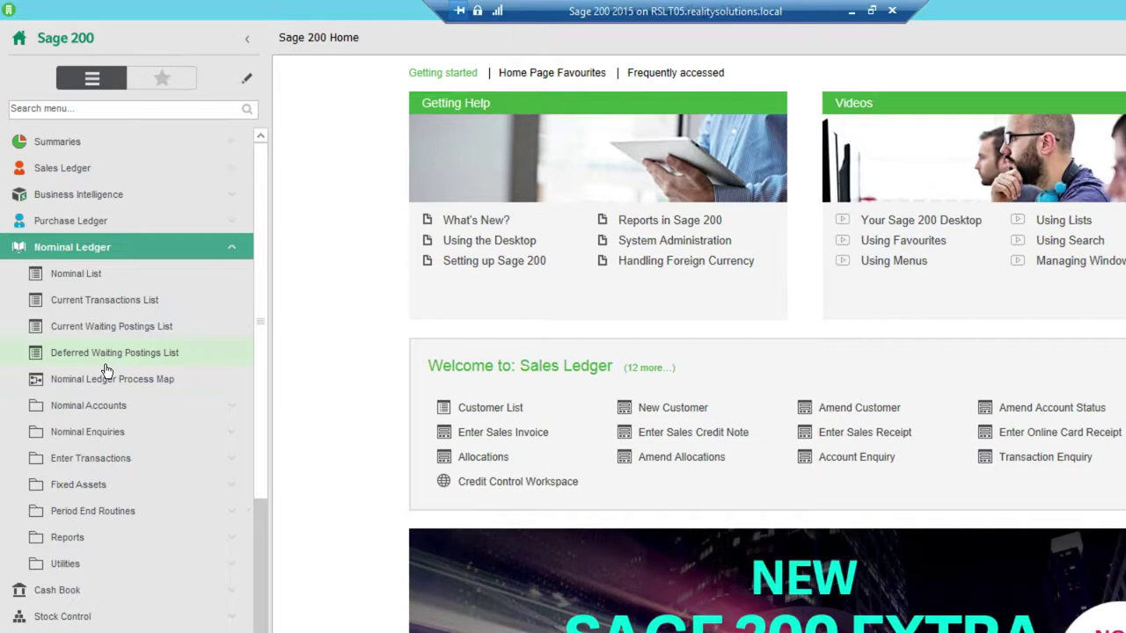
pyautogui.click(110, 512)
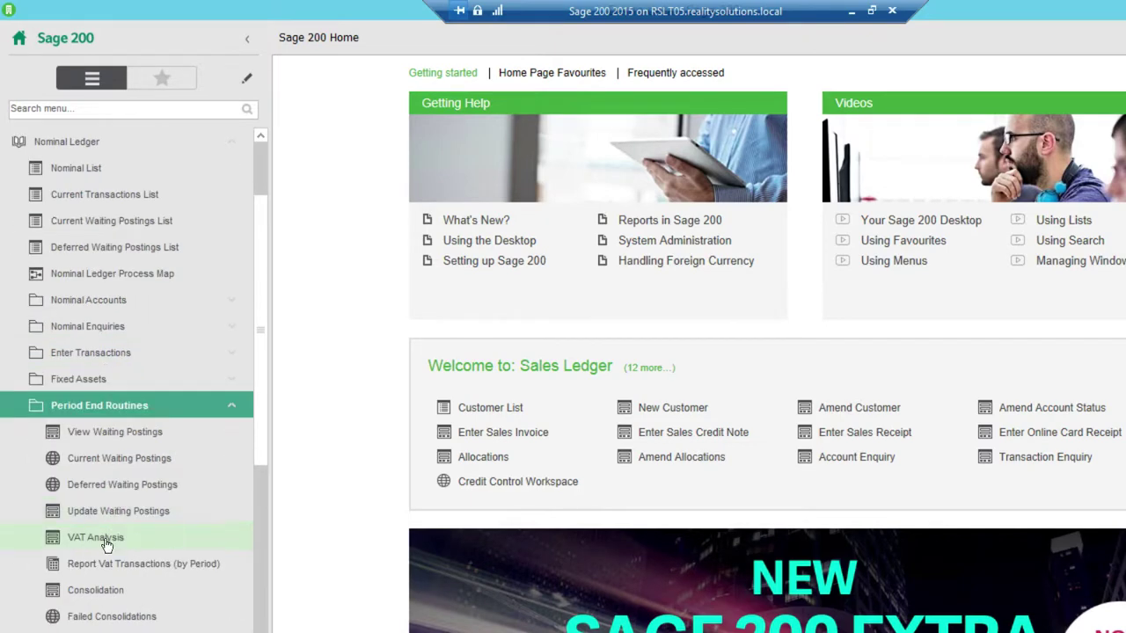
# Launch VAT Analysis to see current period totals up to 31/03/2017.
pyautogui.click(94, 539)
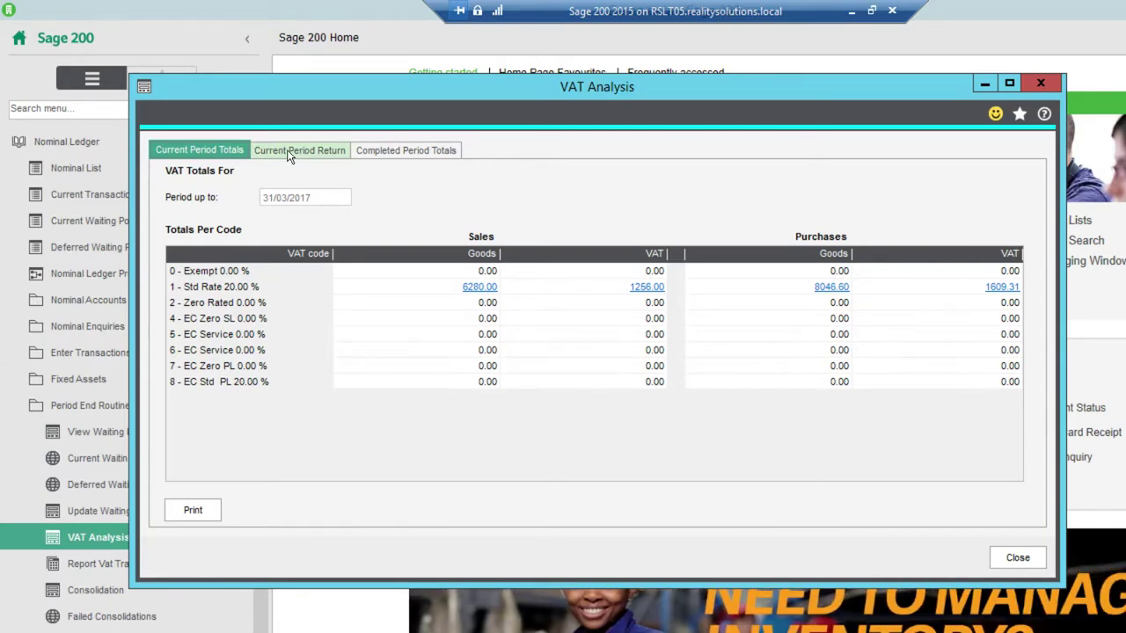
pyautogui.click(290, 151)
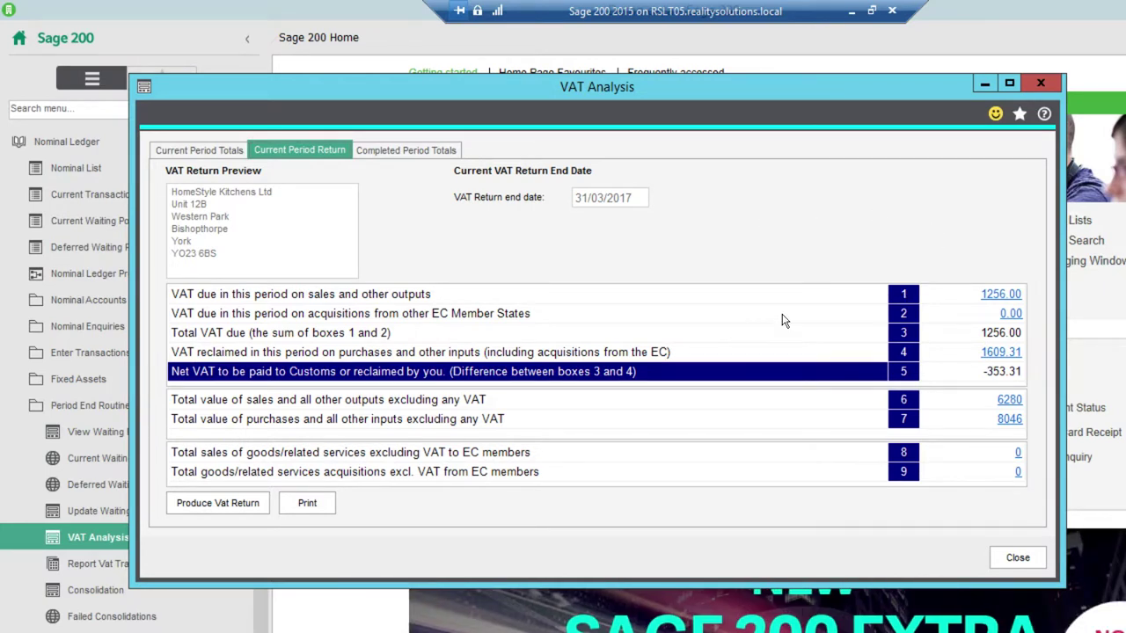
# Open the breakdown behind box 1's 1256.00 and inspect the standard-rate sales transactions.
pyautogui.click(1000, 295)
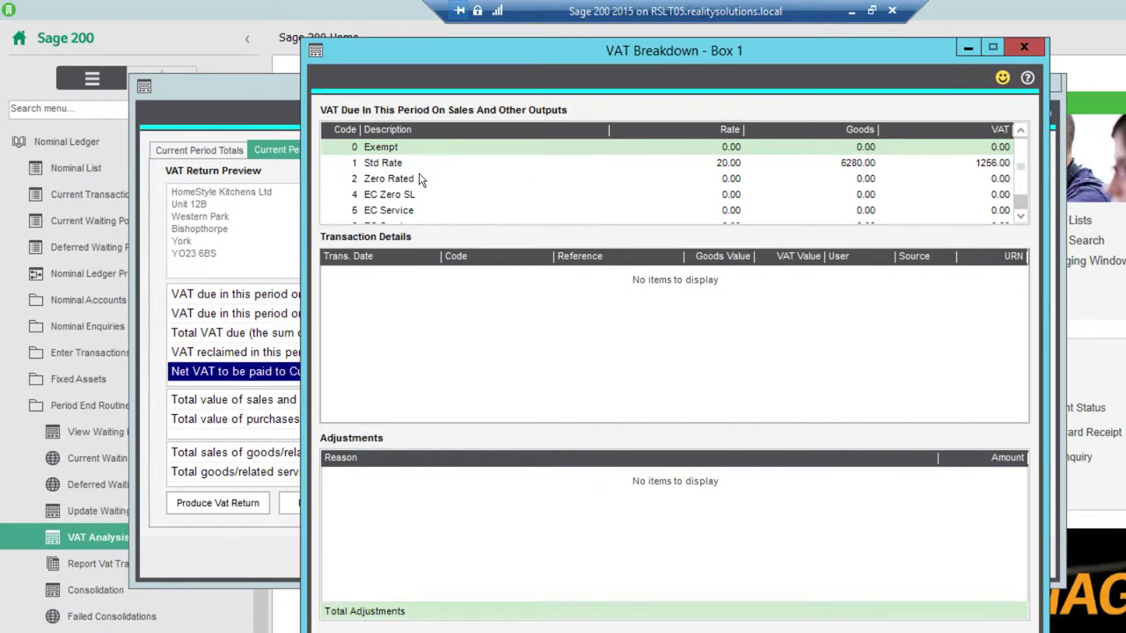
pyautogui.click(826, 163)
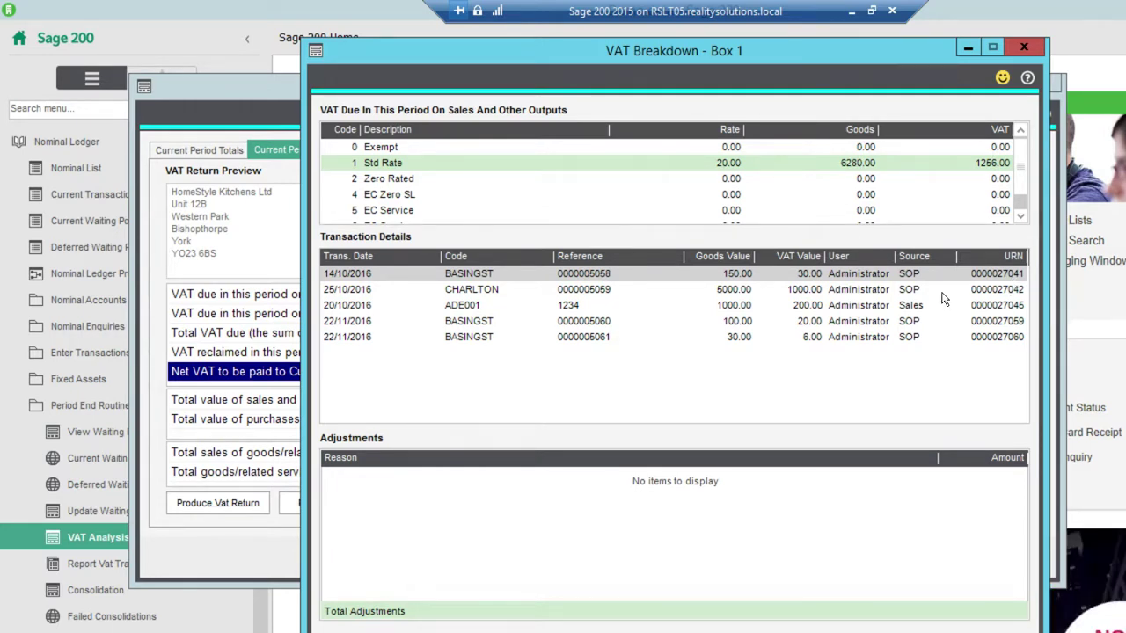
pyautogui.click(799, 296)
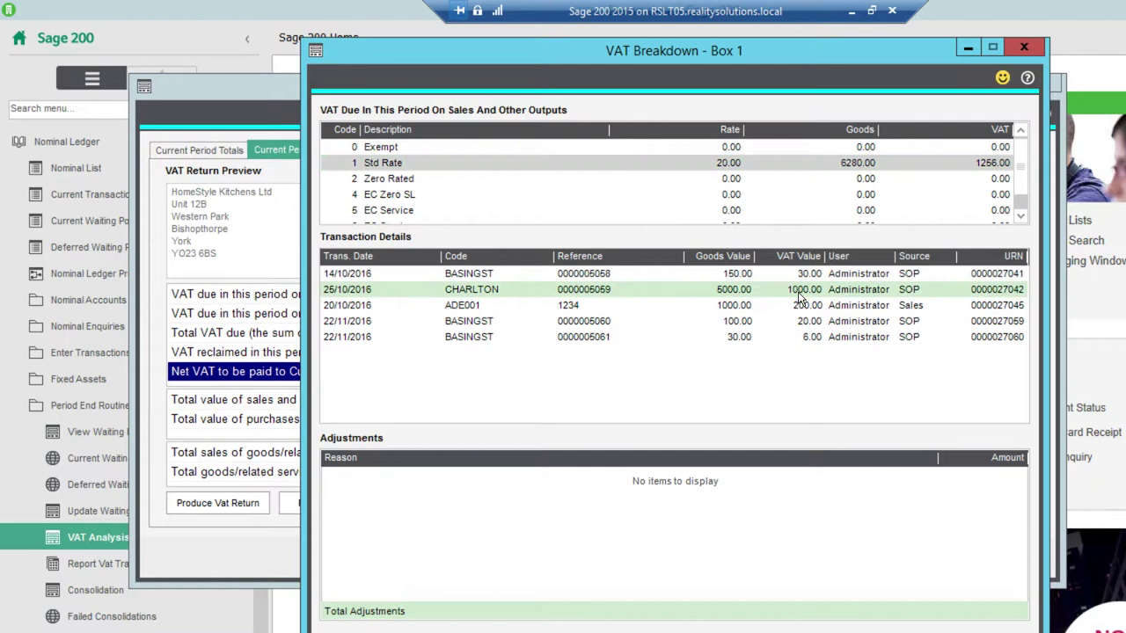
pyautogui.click(803, 307)
pyautogui.click(806, 322)
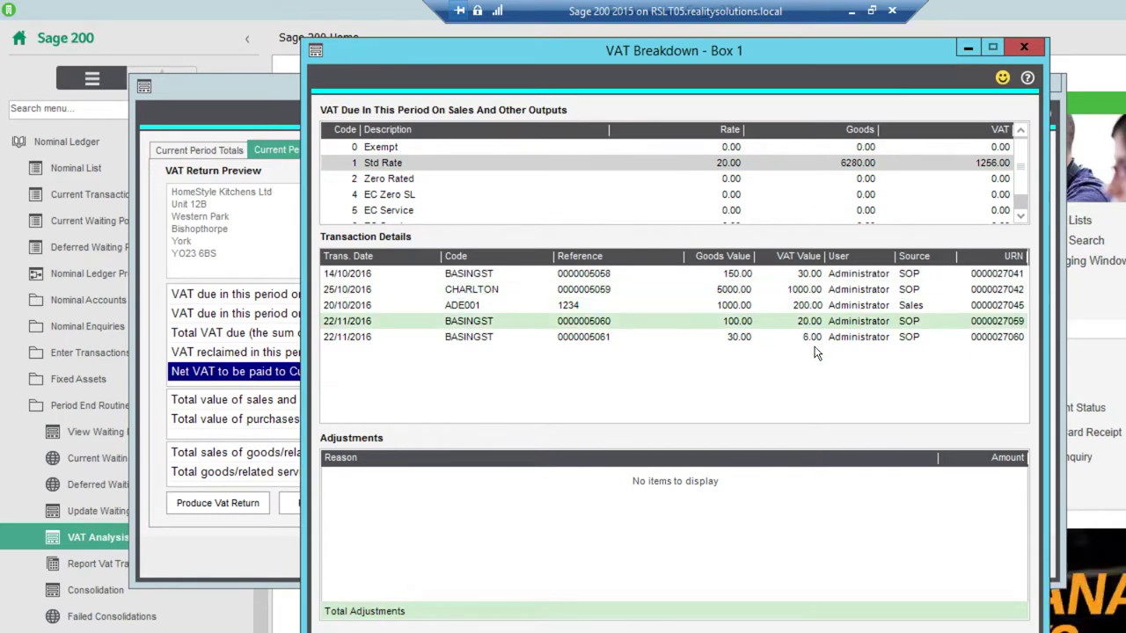
pyautogui.click(811, 337)
# Compare the Zero Rated transactions, then return to the Std Rate list.
pyautogui.click(1022, 216)
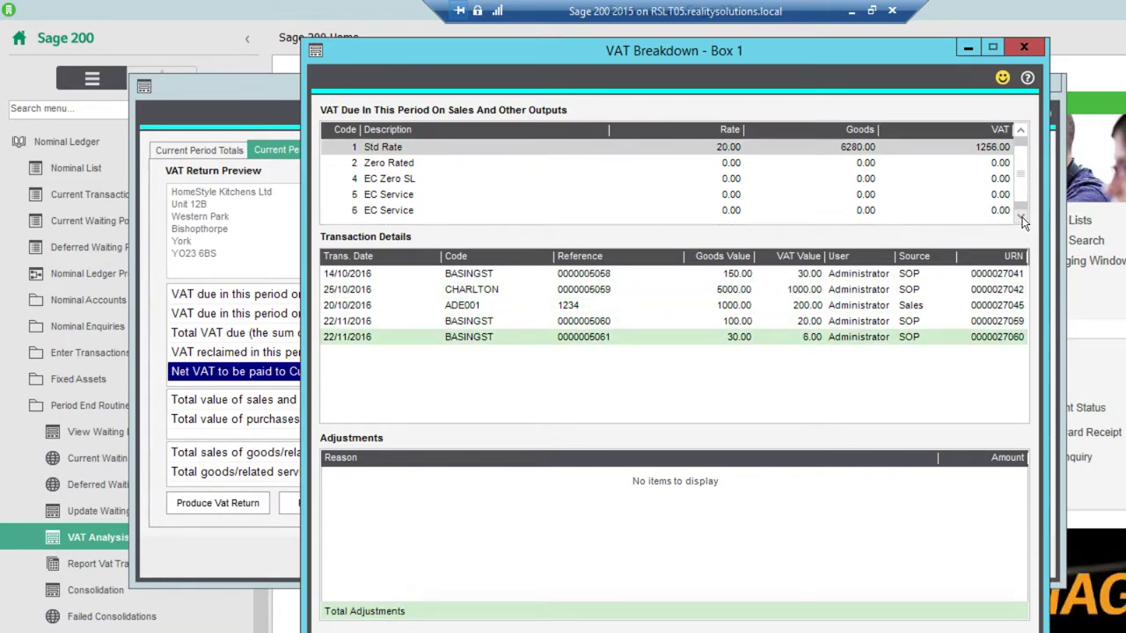
pyautogui.click(1021, 217)
pyautogui.moveTo(1022, 204); pyautogui.dragTo(1032, 174)
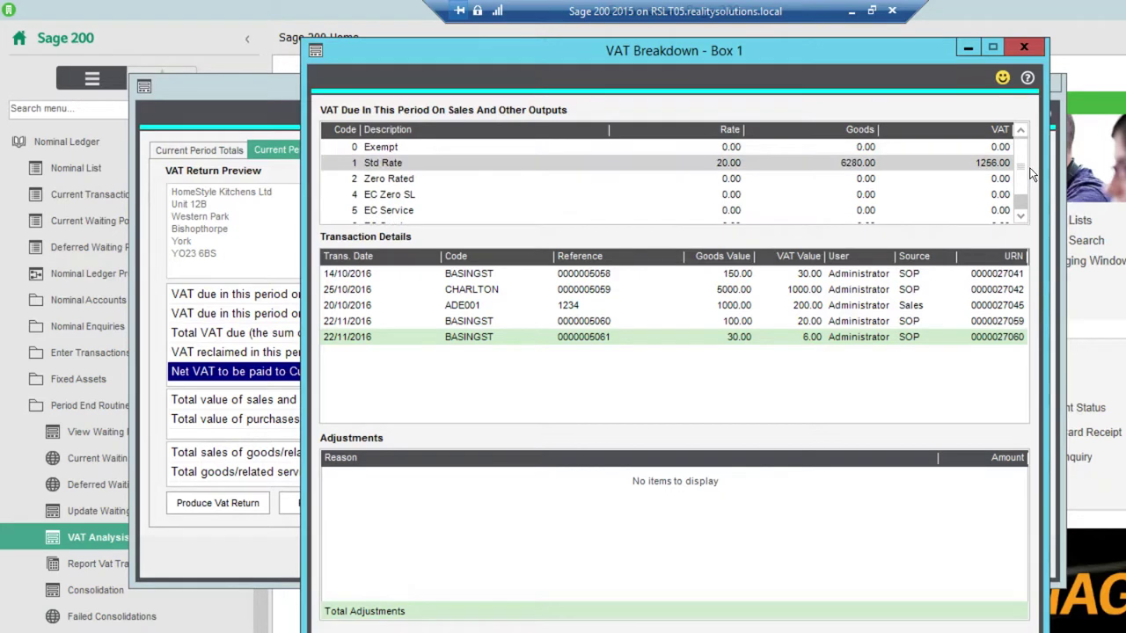
pyautogui.click(753, 180)
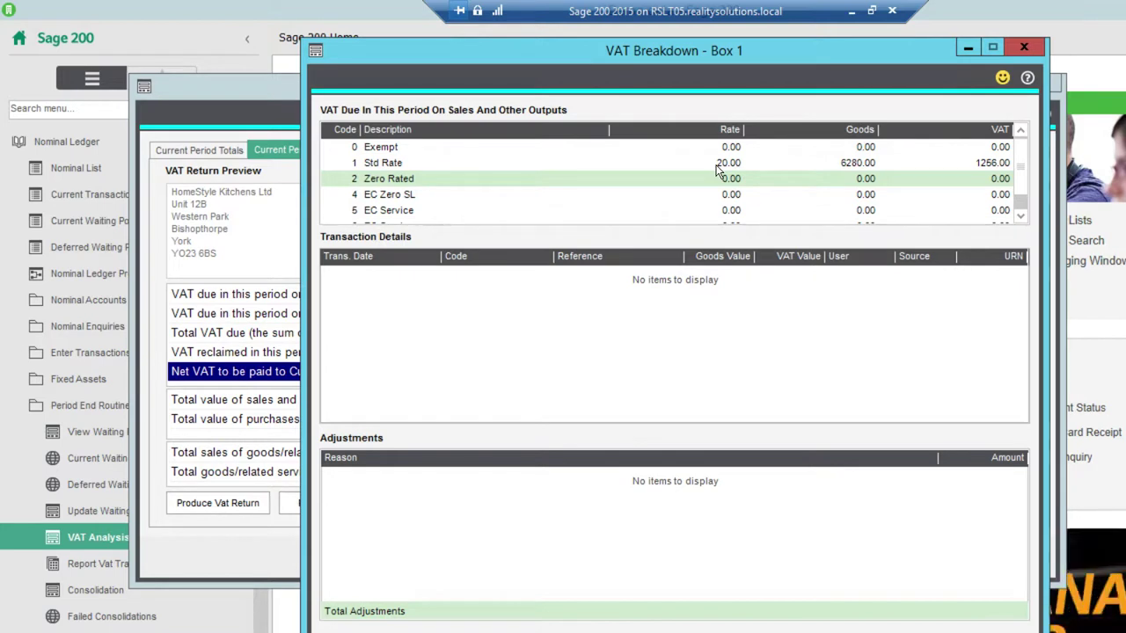
pyautogui.click(716, 165)
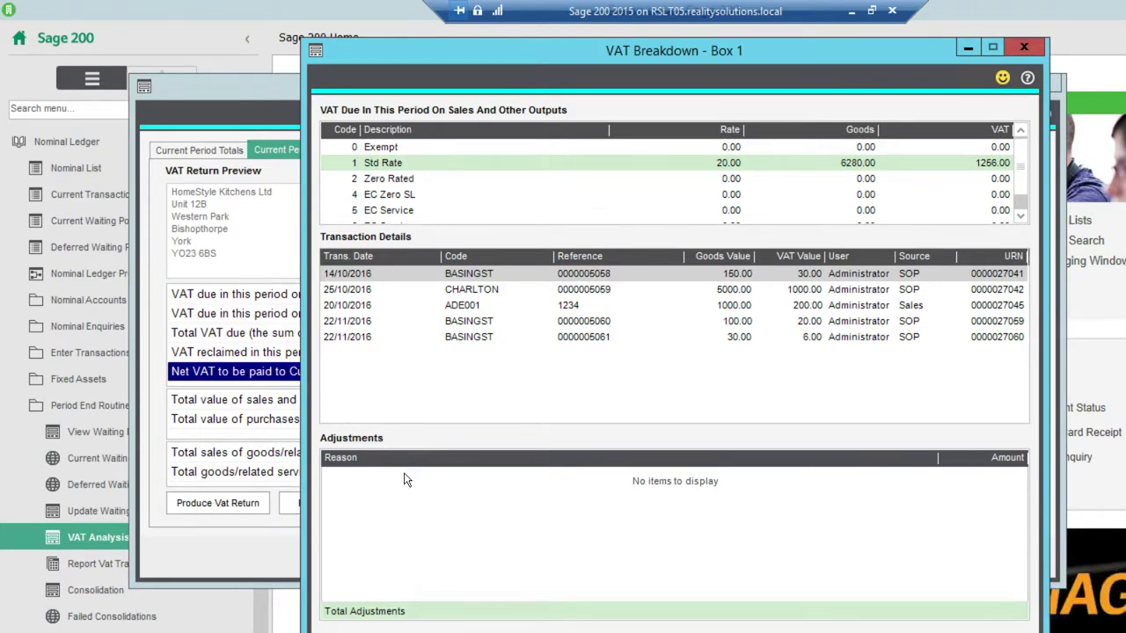
# Add a 150.00 Fuel Scale Charge adjustment to box 1 and close the breakdown.
pyautogui.click(599, 478)
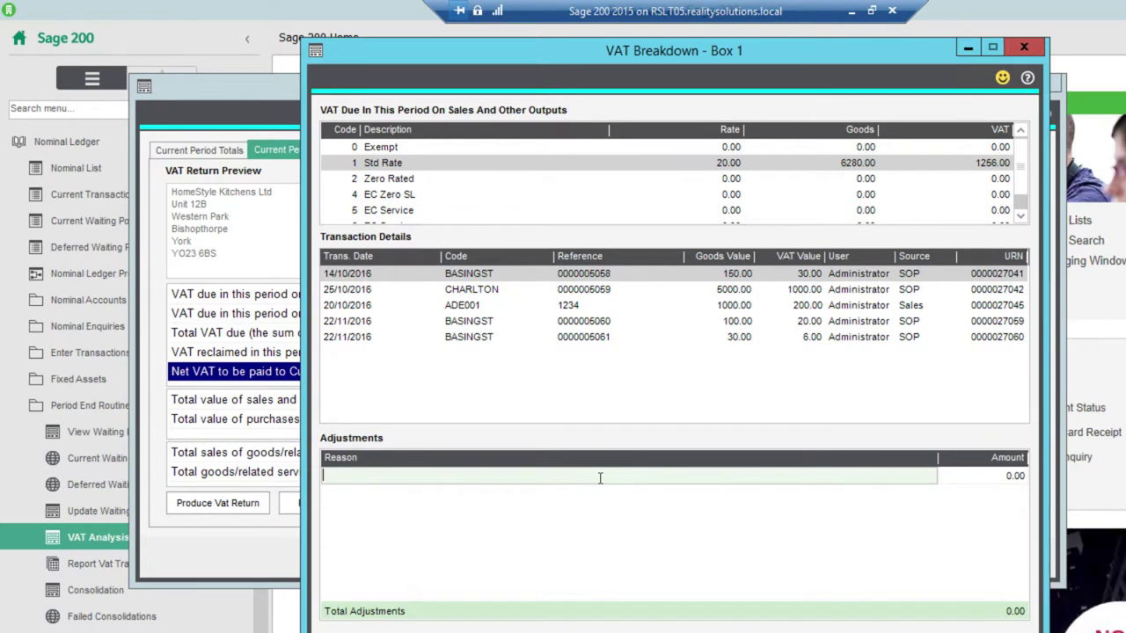
pyautogui.write('Fuel Scale Charge')
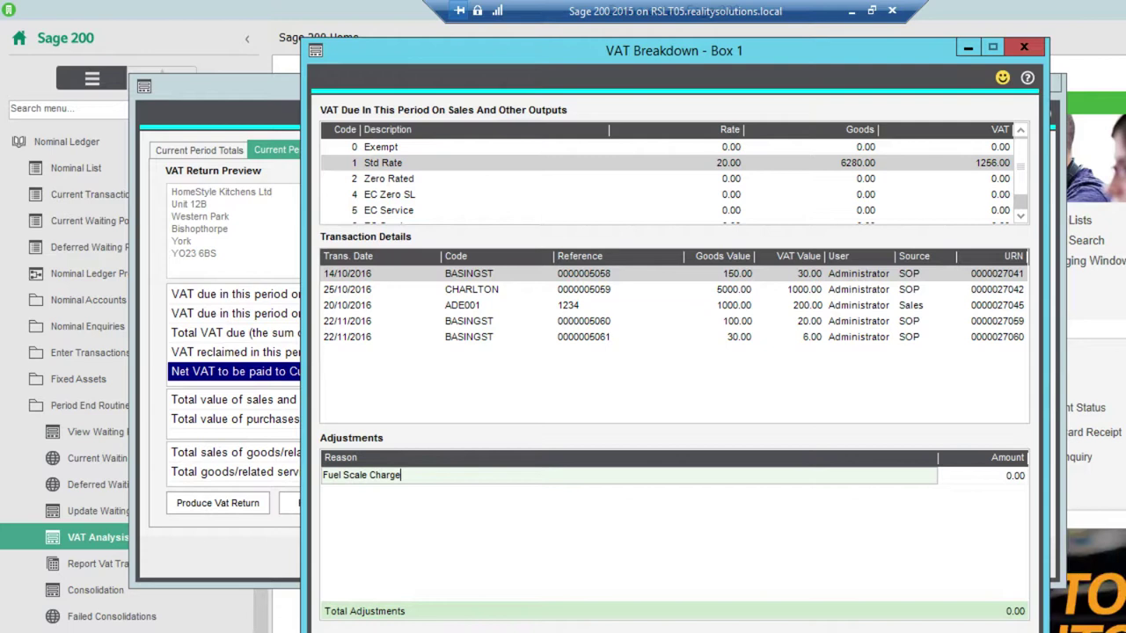
pyautogui.press('Tab')
pyautogui.write('1')
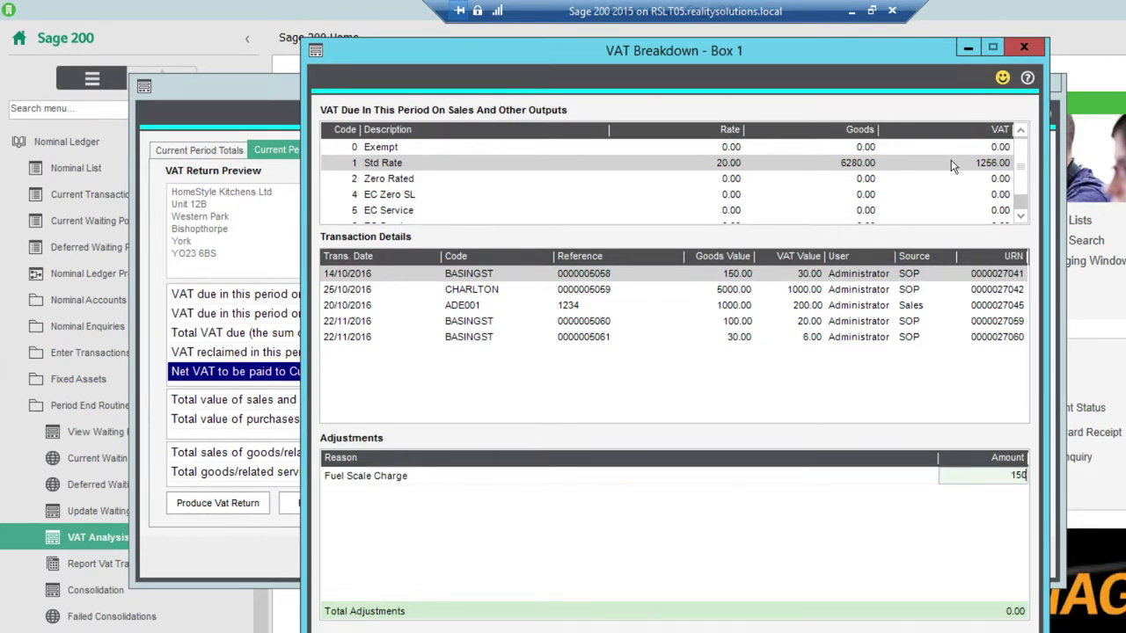
pyautogui.press('Tab')
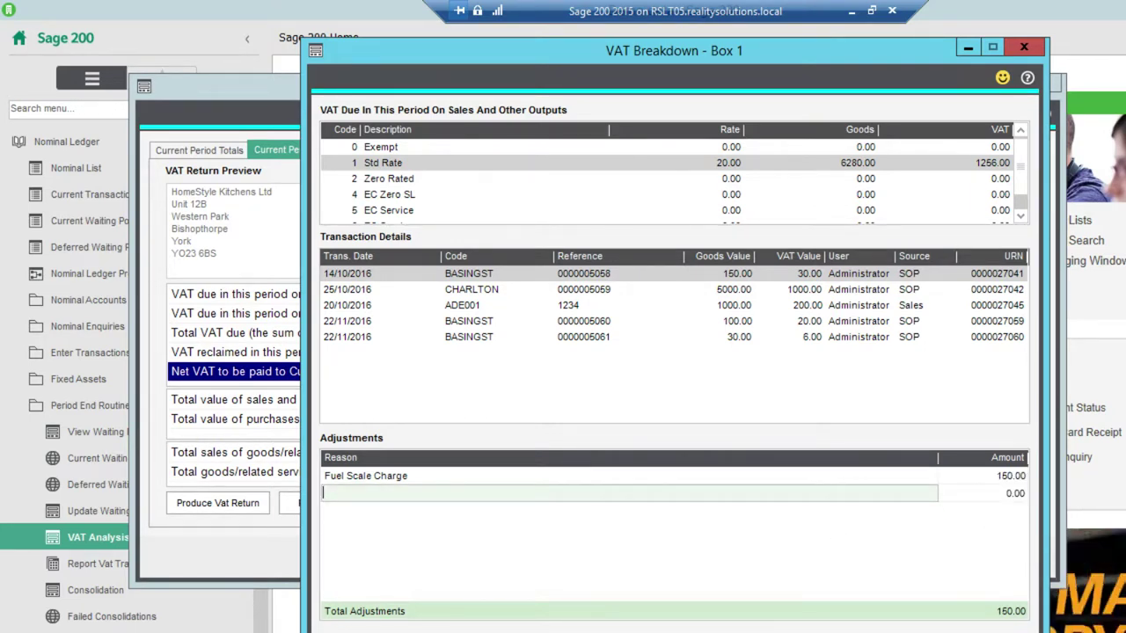
pyautogui.press('Escape')
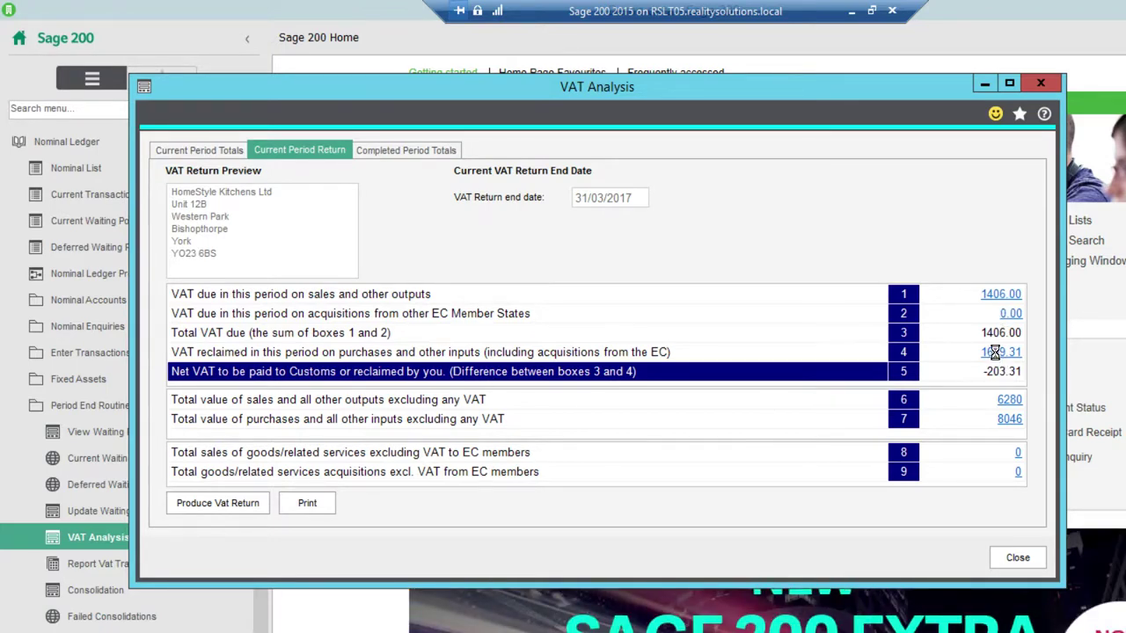
pyautogui.click(999, 354)
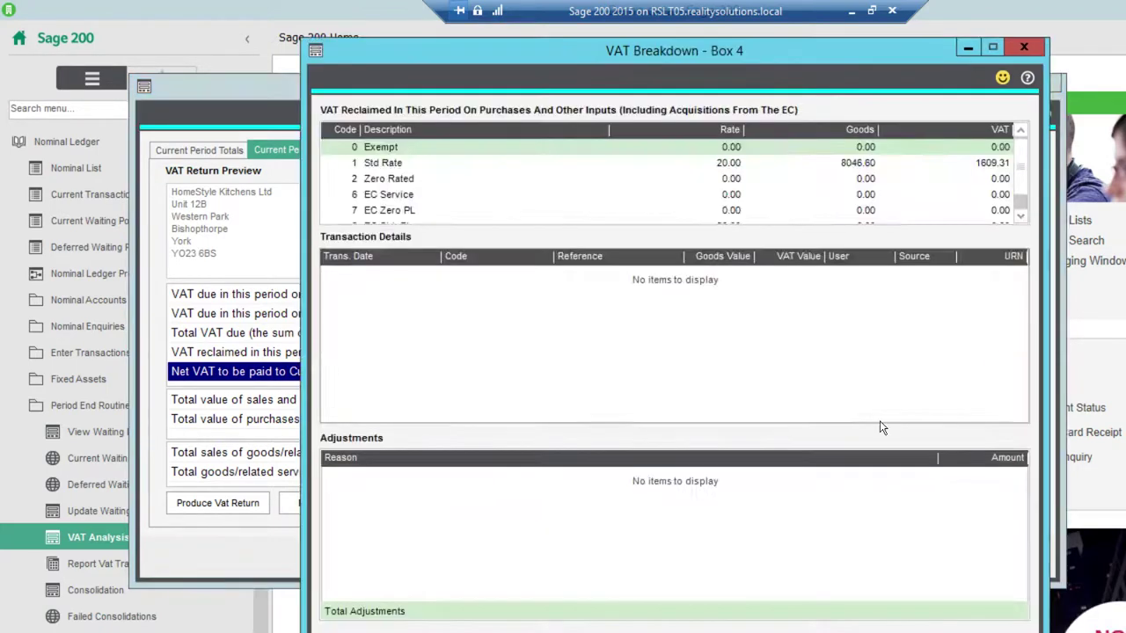
pyautogui.click(395, 164)
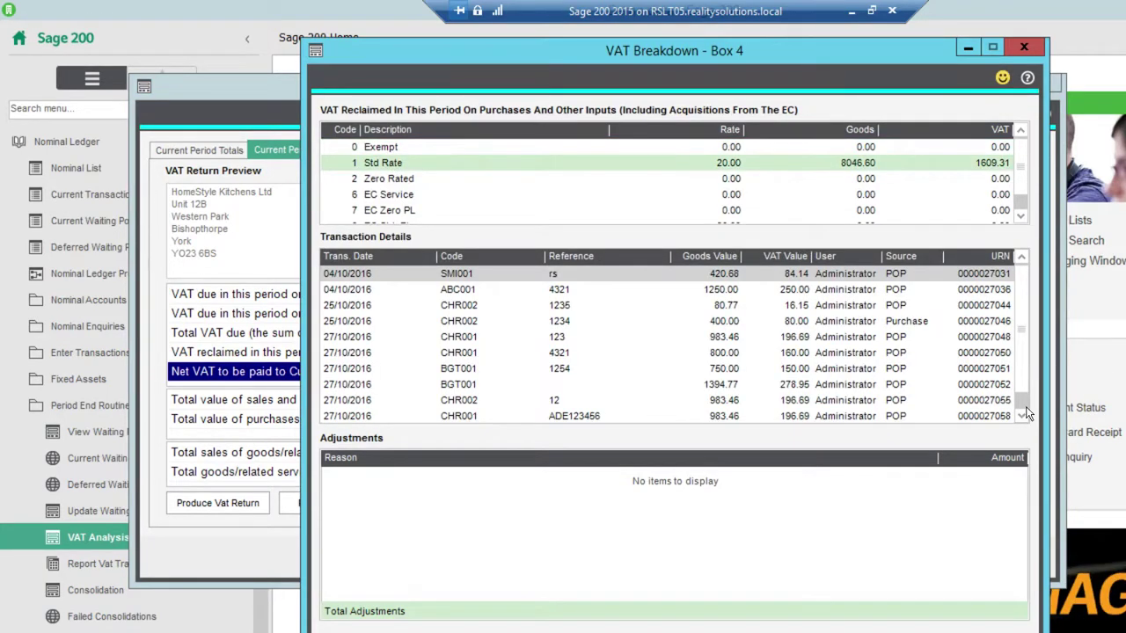
pyautogui.scroll(-1, 1018, 399)
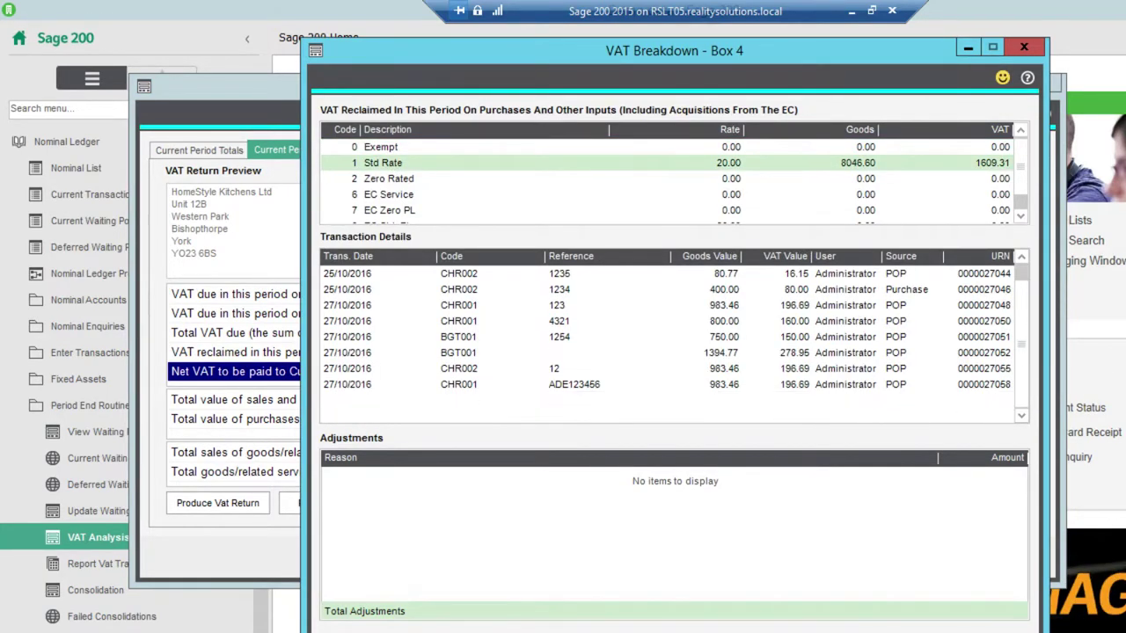
pyautogui.press('Escape')
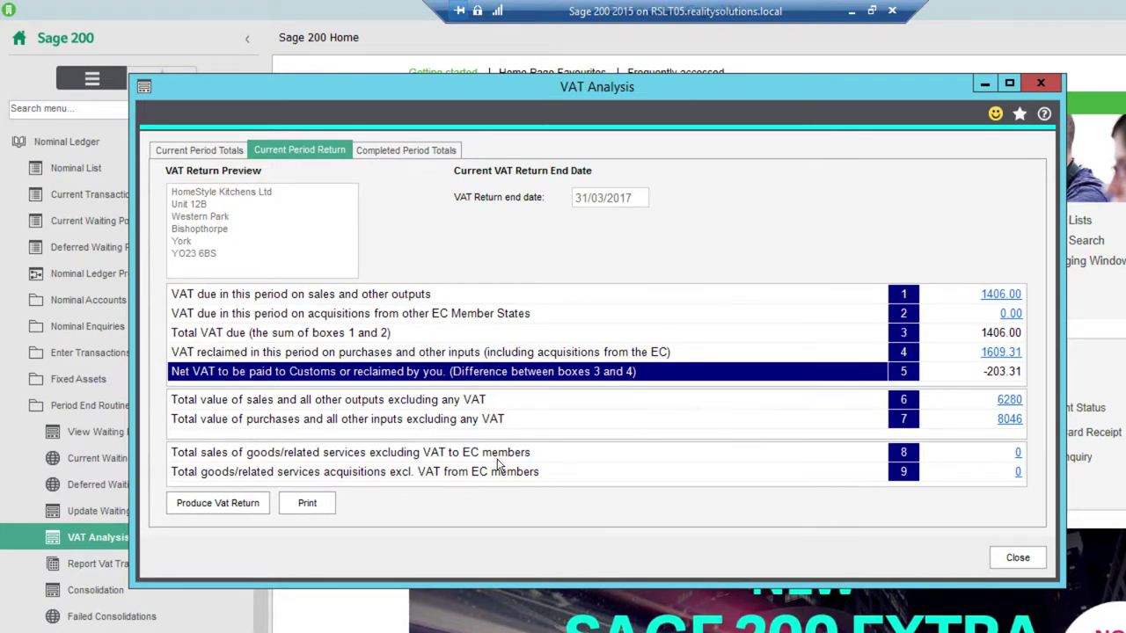
# Set the next VAT return date to 30/06/2017 and produce the 31/03/2017 VAT return.
pyautogui.click(200, 506)
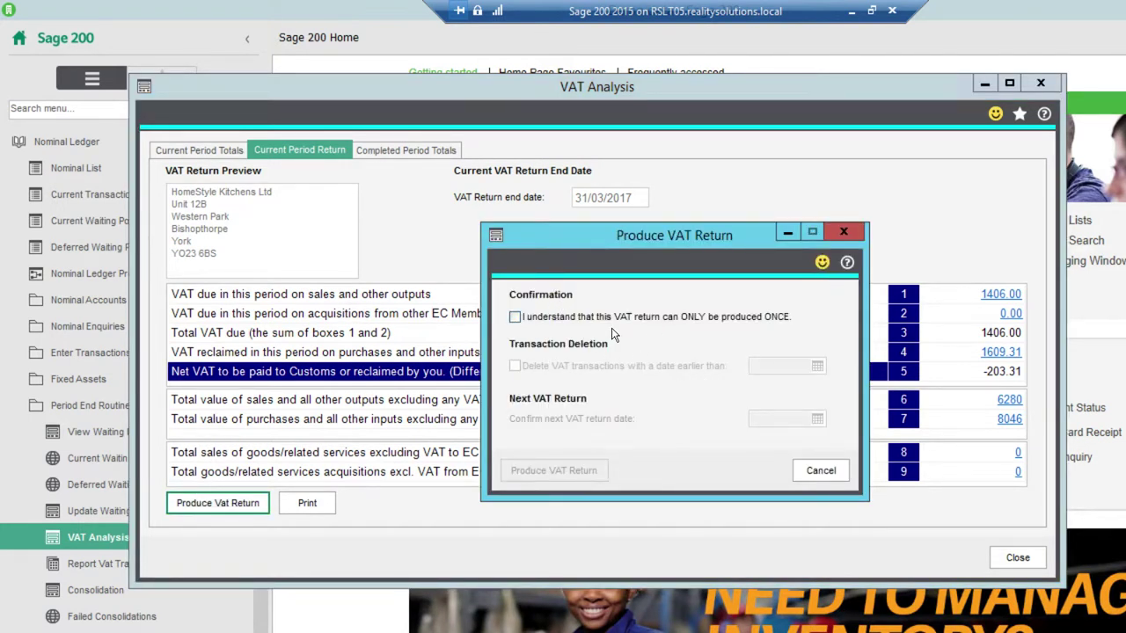
pyautogui.click(516, 318)
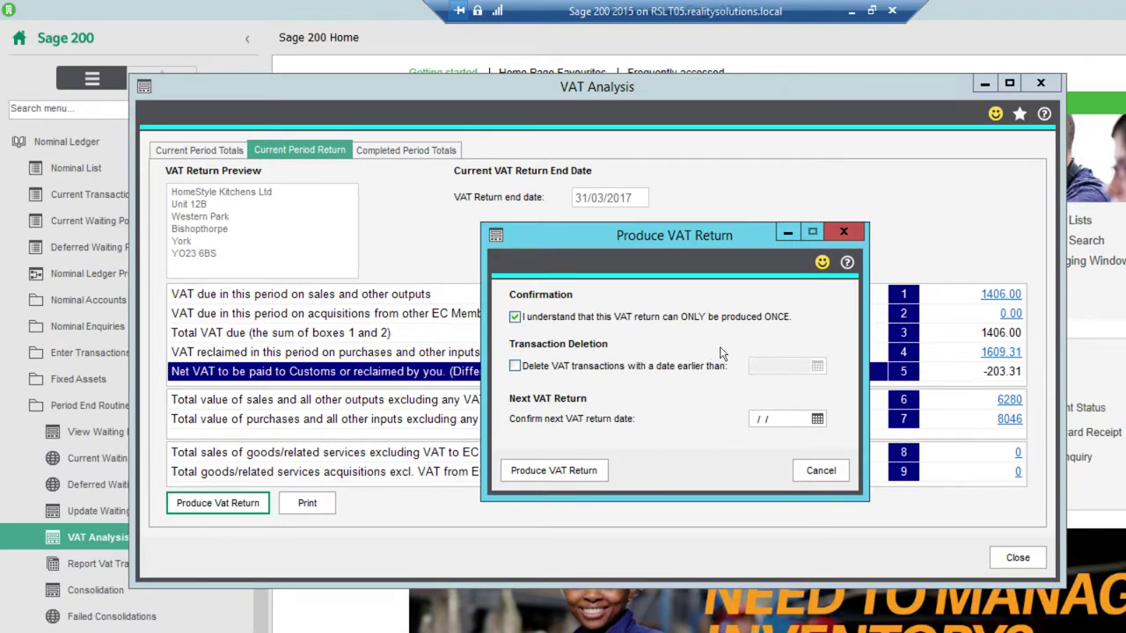
pyautogui.click(817, 419)
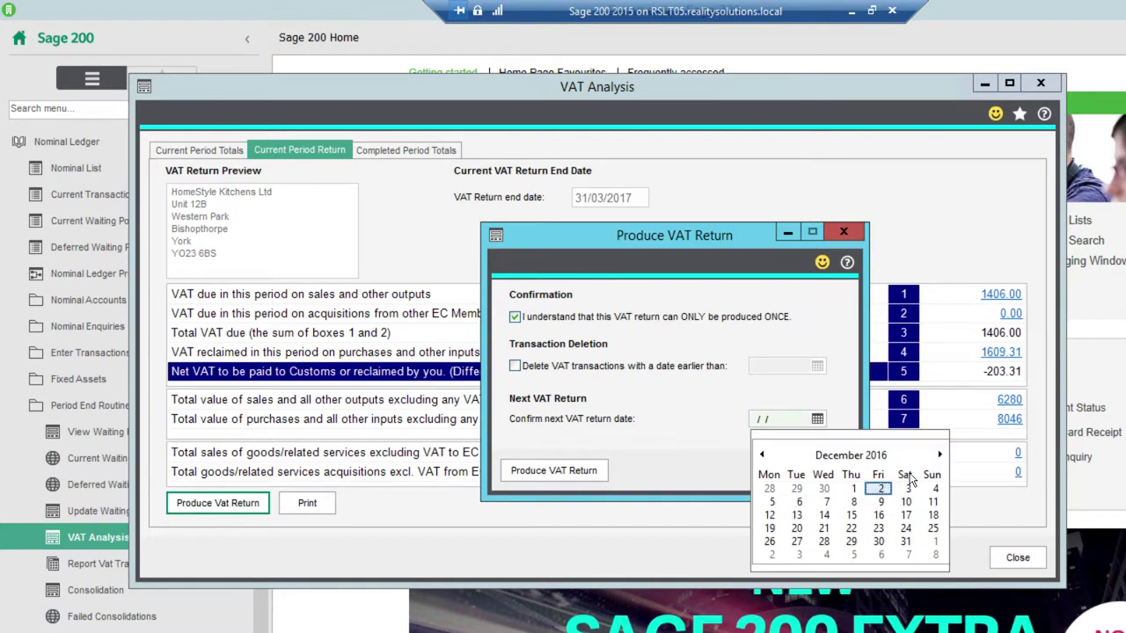
pyautogui.click(939, 455)
pyautogui.click(940, 455)
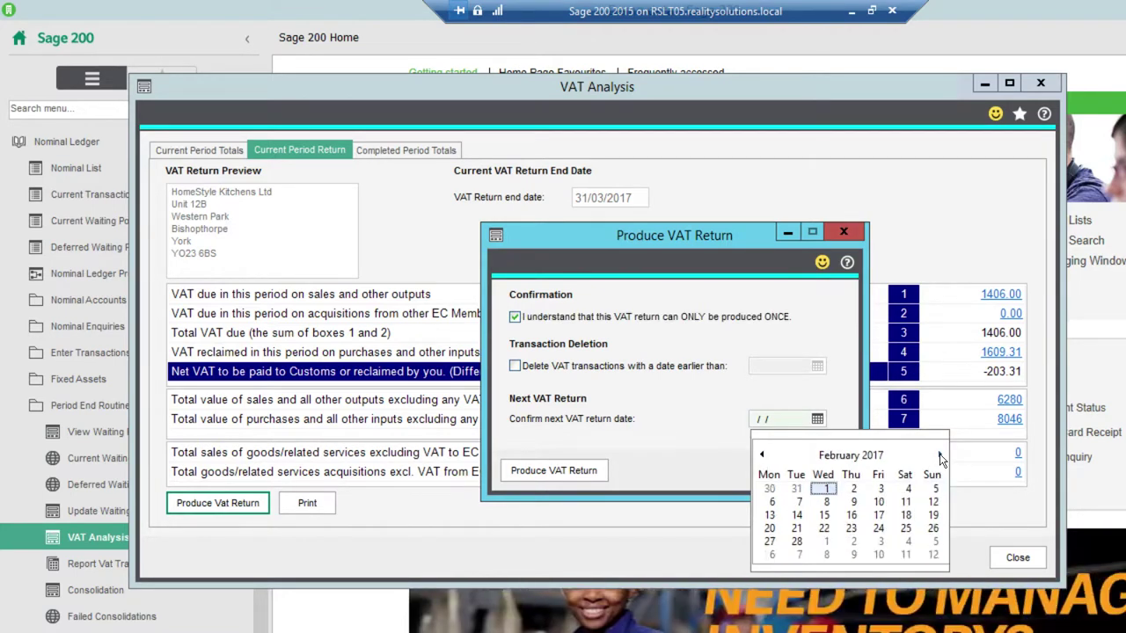
pyautogui.click(939, 455)
pyautogui.click(940, 455)
pyautogui.click(939, 455)
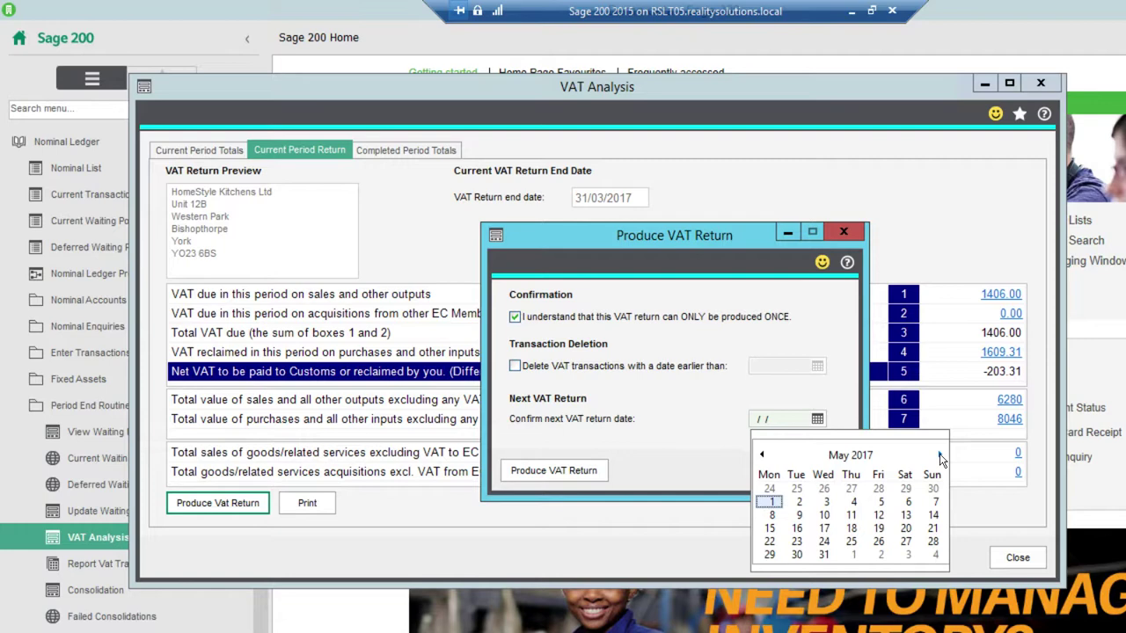
pyautogui.click(939, 455)
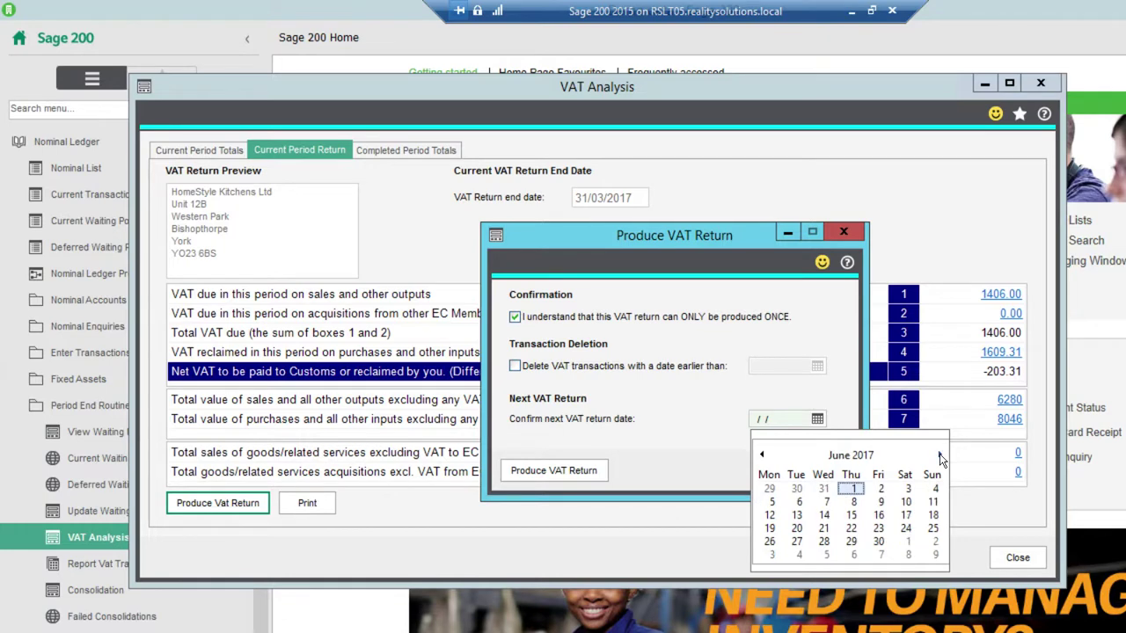
pyautogui.click(878, 541)
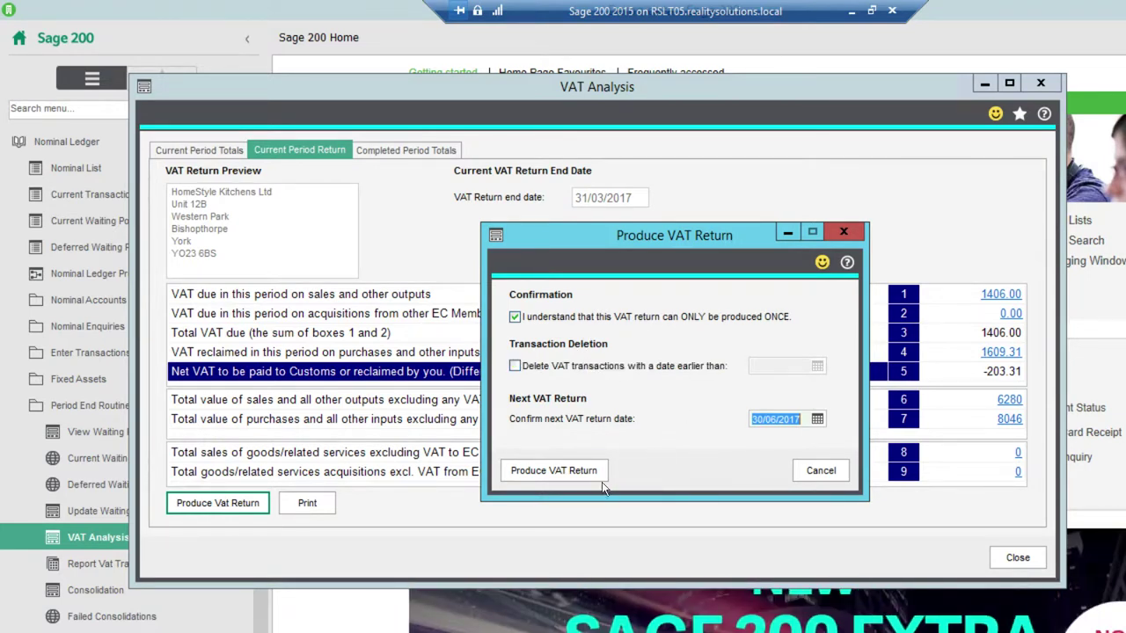
pyautogui.click(549, 470)
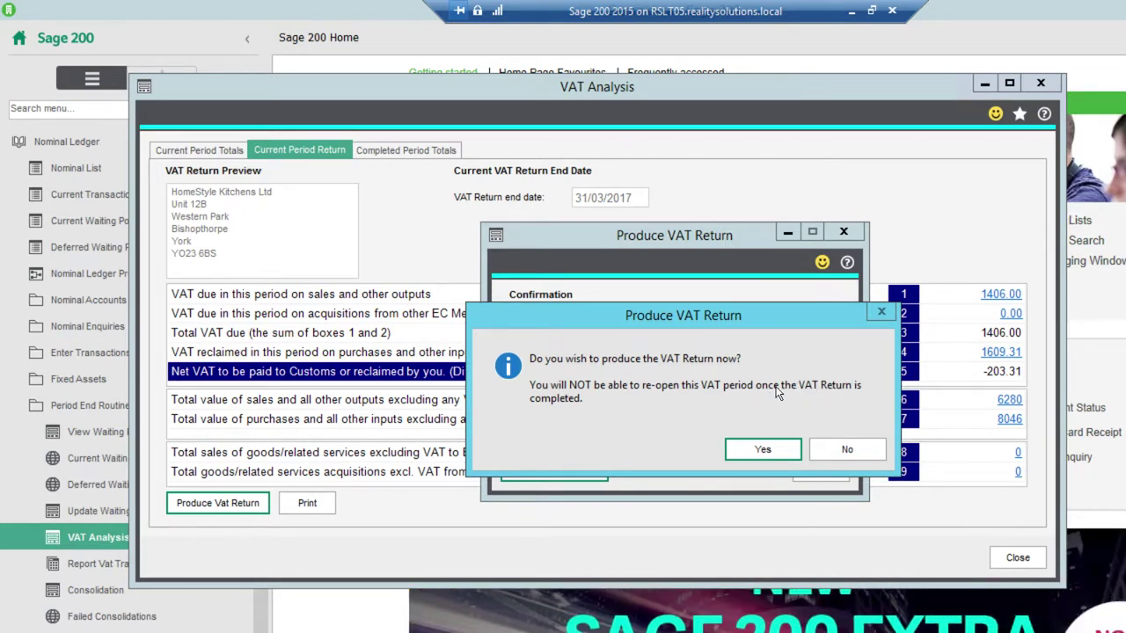
pyautogui.click(761, 450)
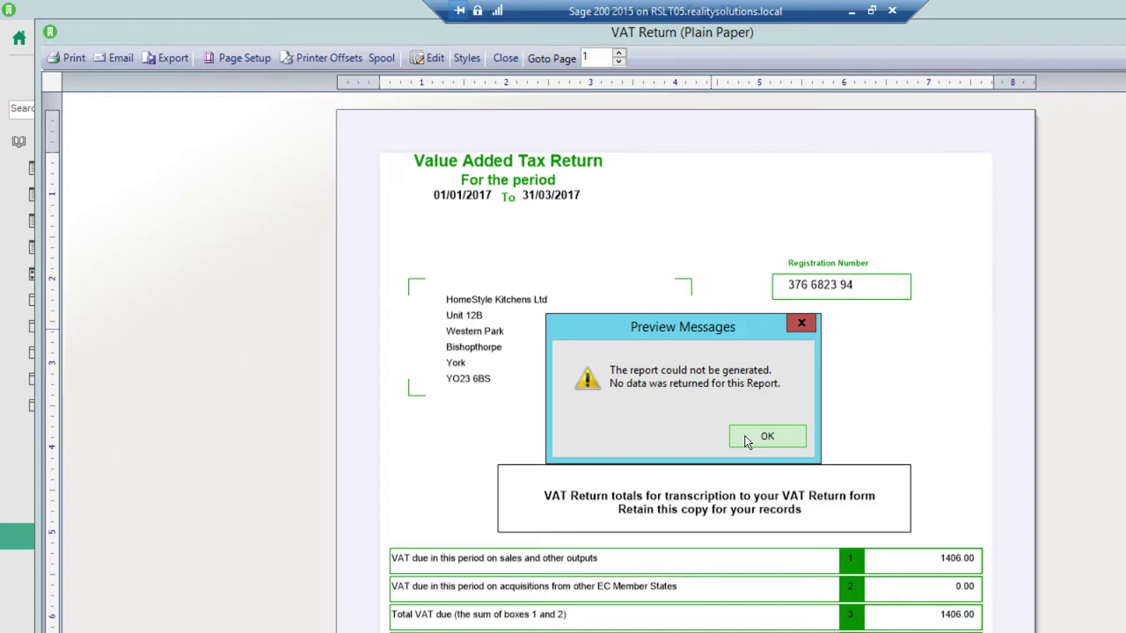
# Dismiss the Preview Messages warning so the VAT return completes.
pyautogui.click(745, 437)
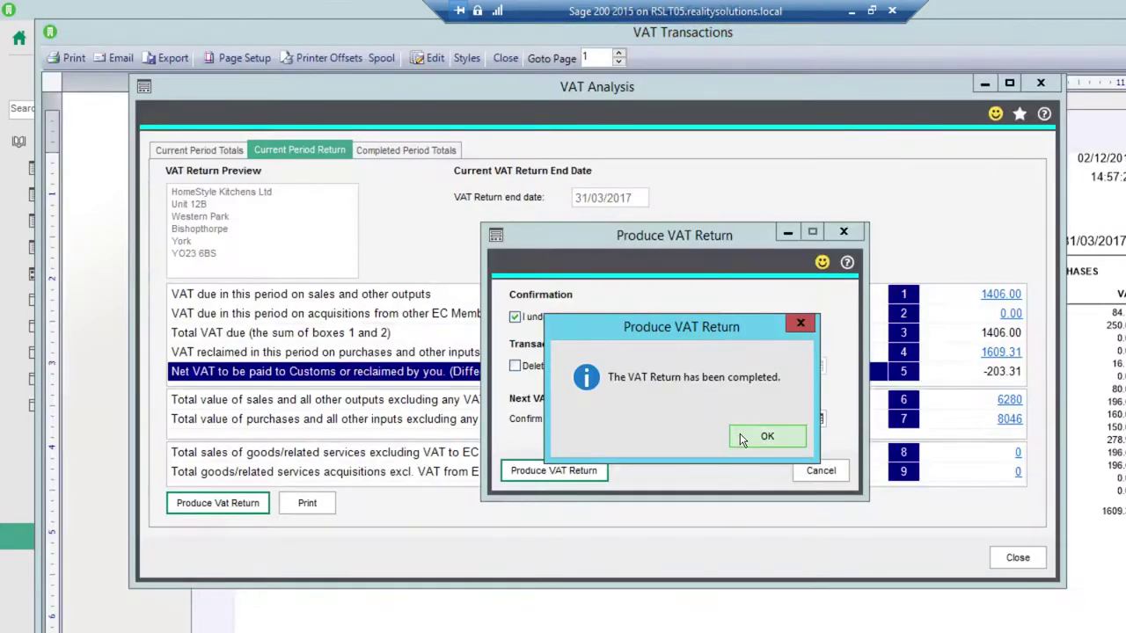
# Acknowledge the completion message, then close the VAT Transactions report and VAT Analysis window.
pyautogui.click(742, 438)
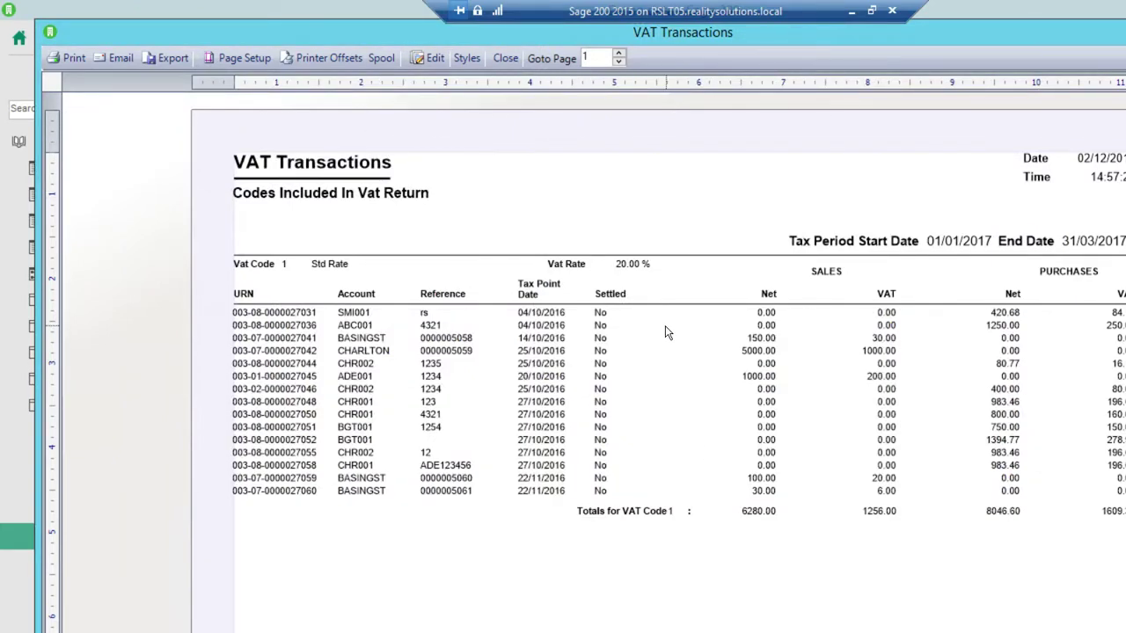
pyautogui.scroll(-3, 665, 332)
pyautogui.scroll(3, 665, 332)
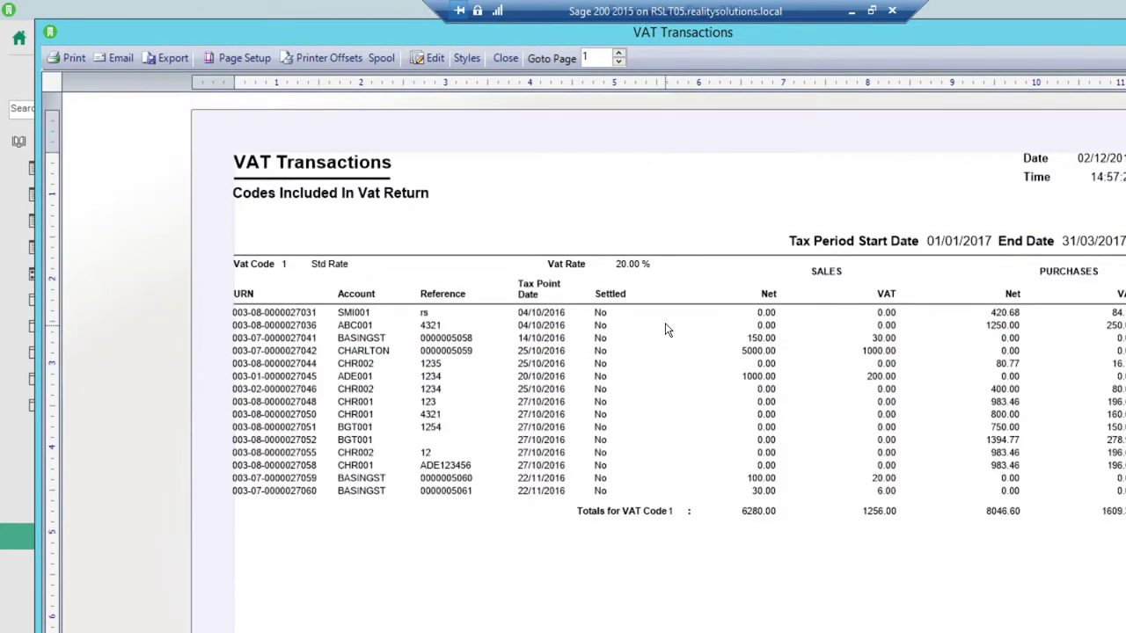
pyautogui.click(516, 58)
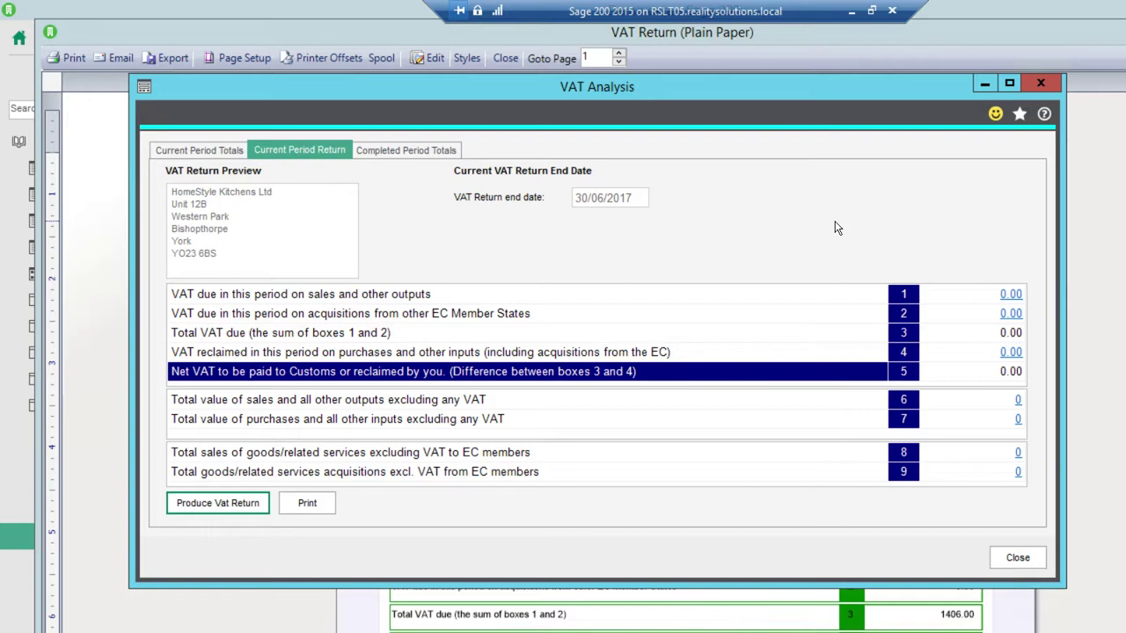
pyautogui.click(1018, 558)
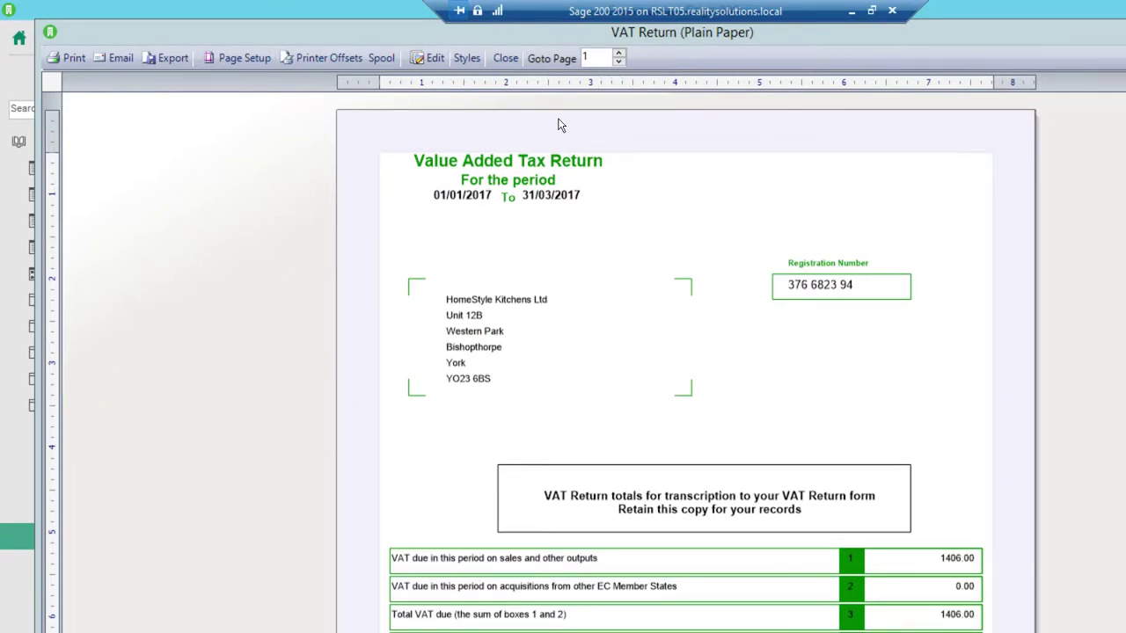
# Close the VAT return preview and open Ledger Settings under Utilities > Ledger Set Up.
pyautogui.click(506, 59)
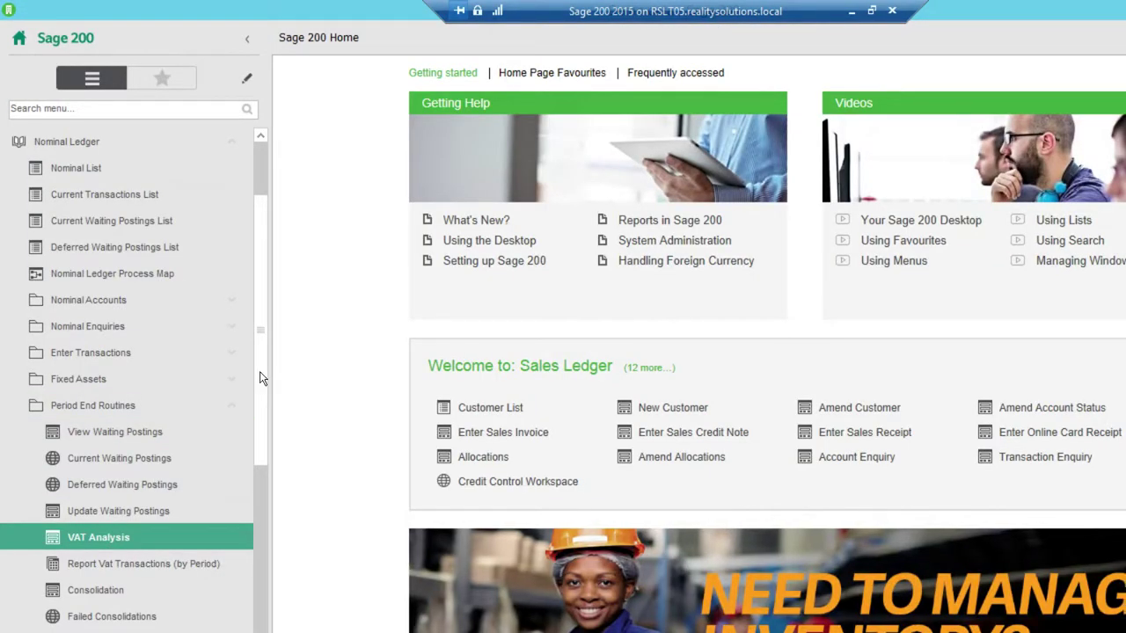
pyautogui.scroll(-3, 267, 390)
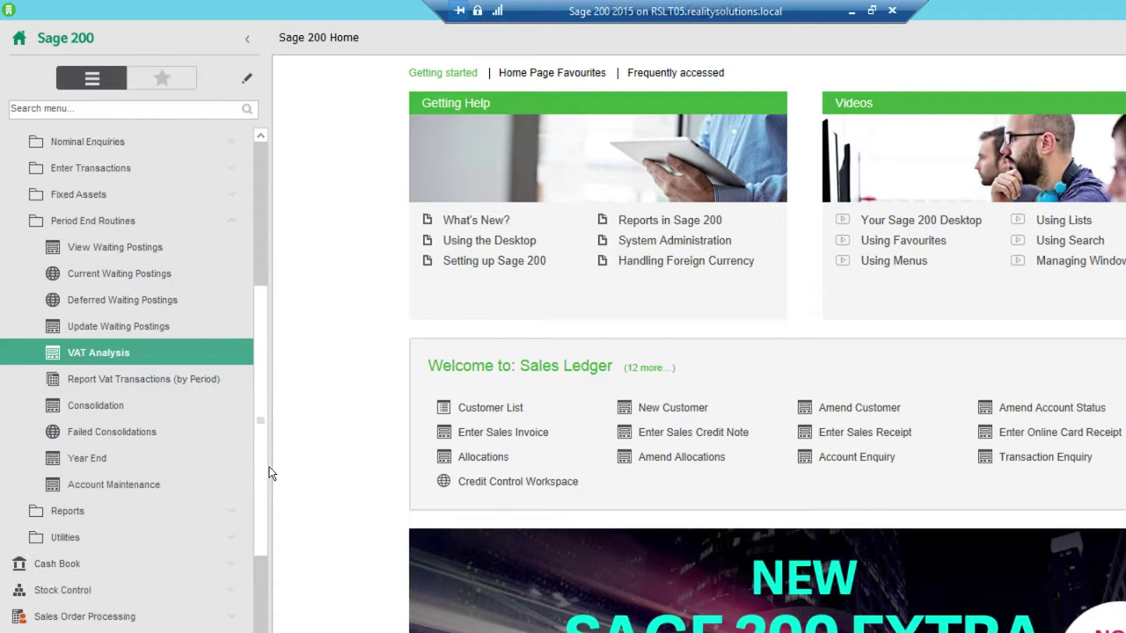
pyautogui.scroll(-1, 271, 475)
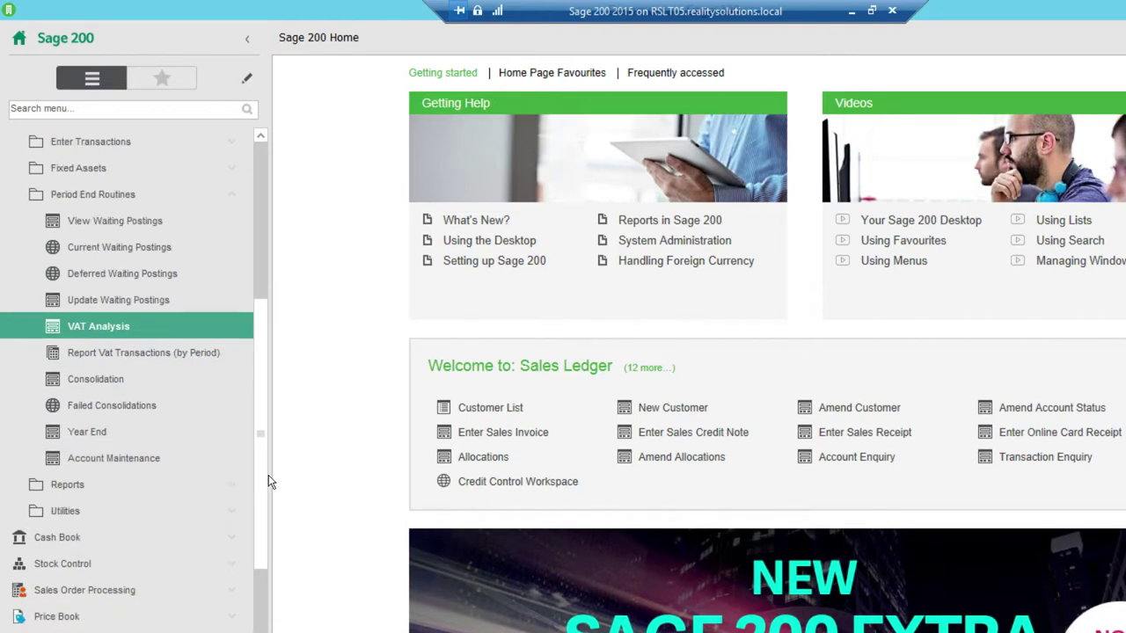
pyautogui.click(88, 511)
pyautogui.click(99, 536)
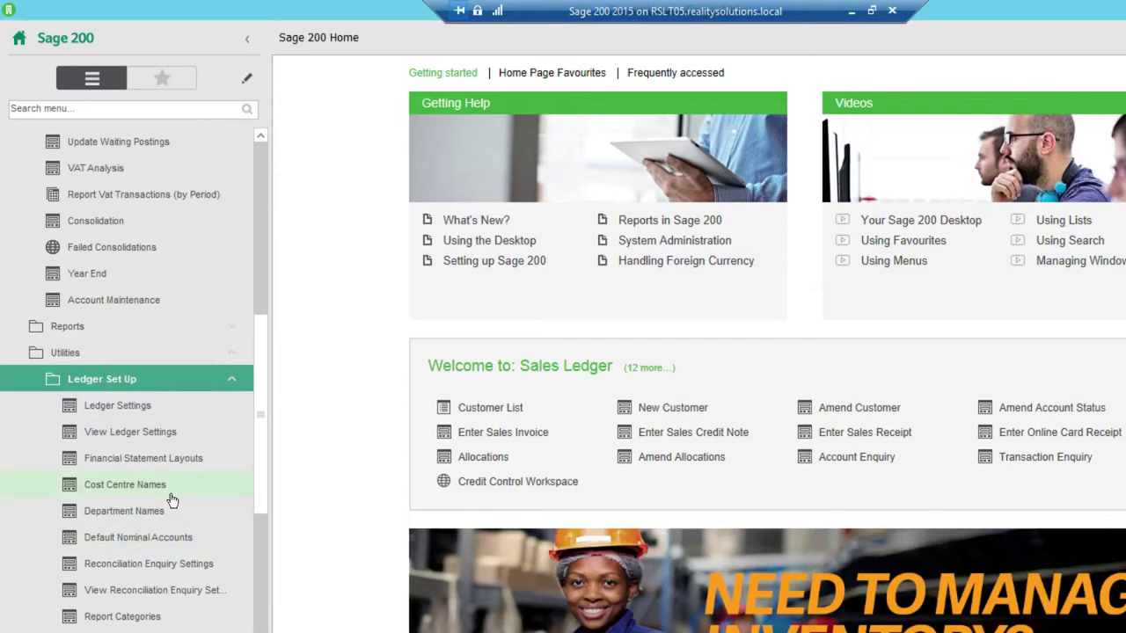
pyautogui.click(128, 413)
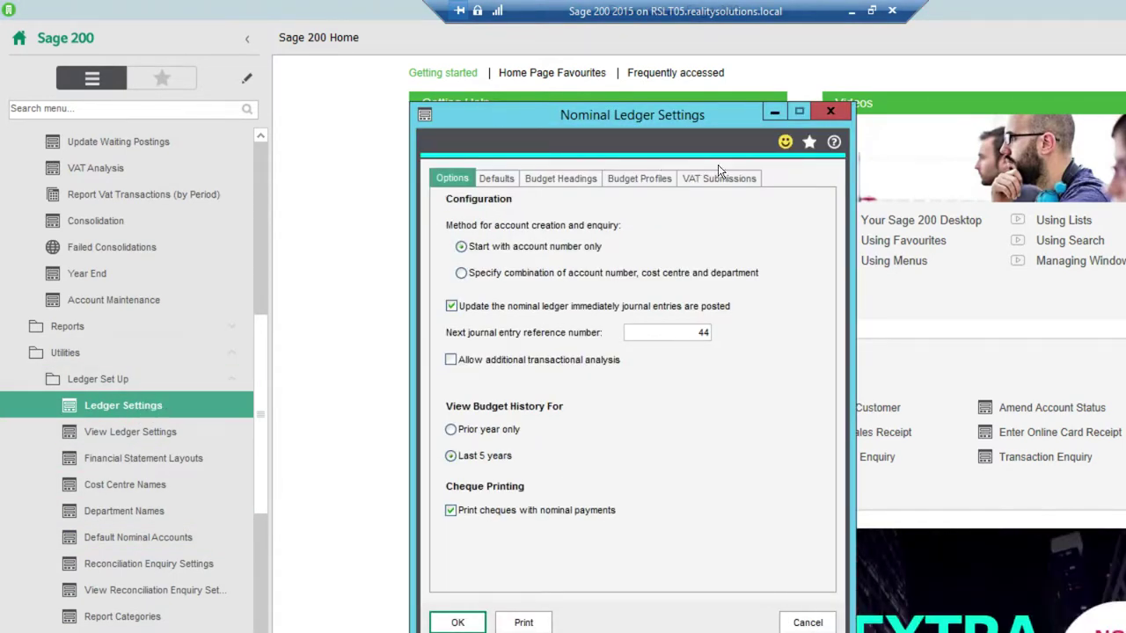
# Enable online VAT submissions and online VAT payments on the VAT Submissions settings.
pyautogui.click(712, 177)
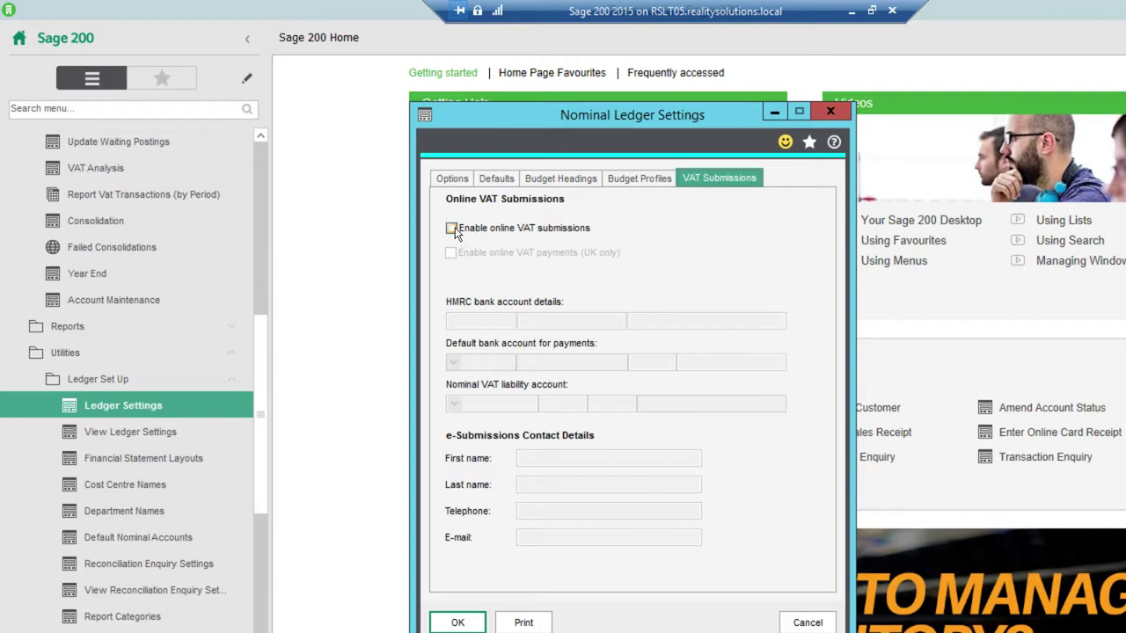
pyautogui.click(451, 229)
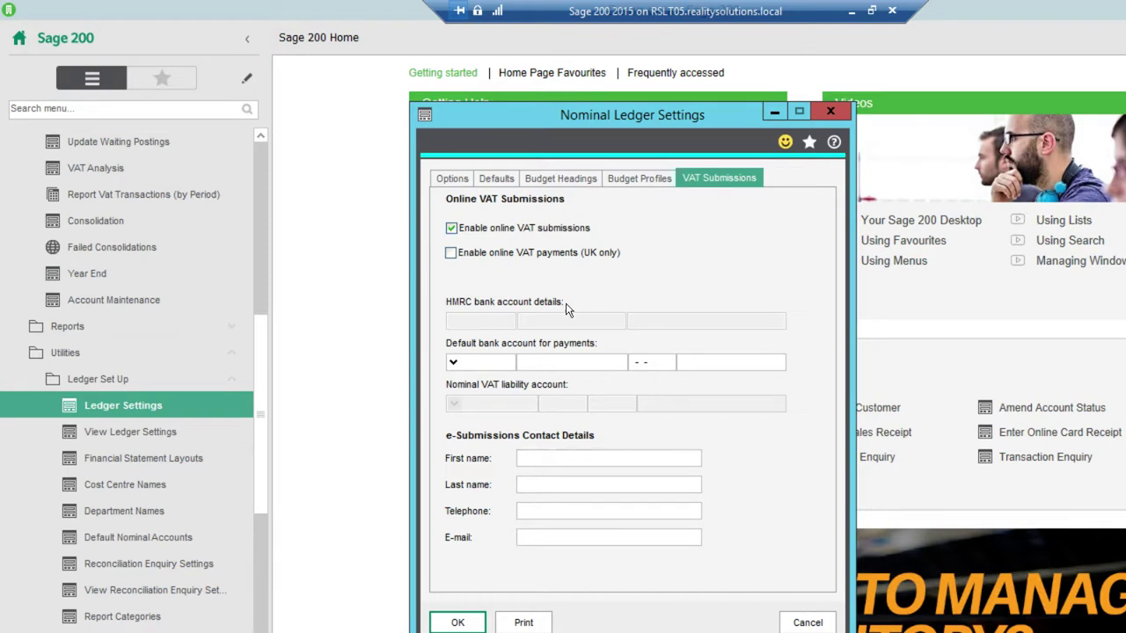
pyautogui.click(450, 253)
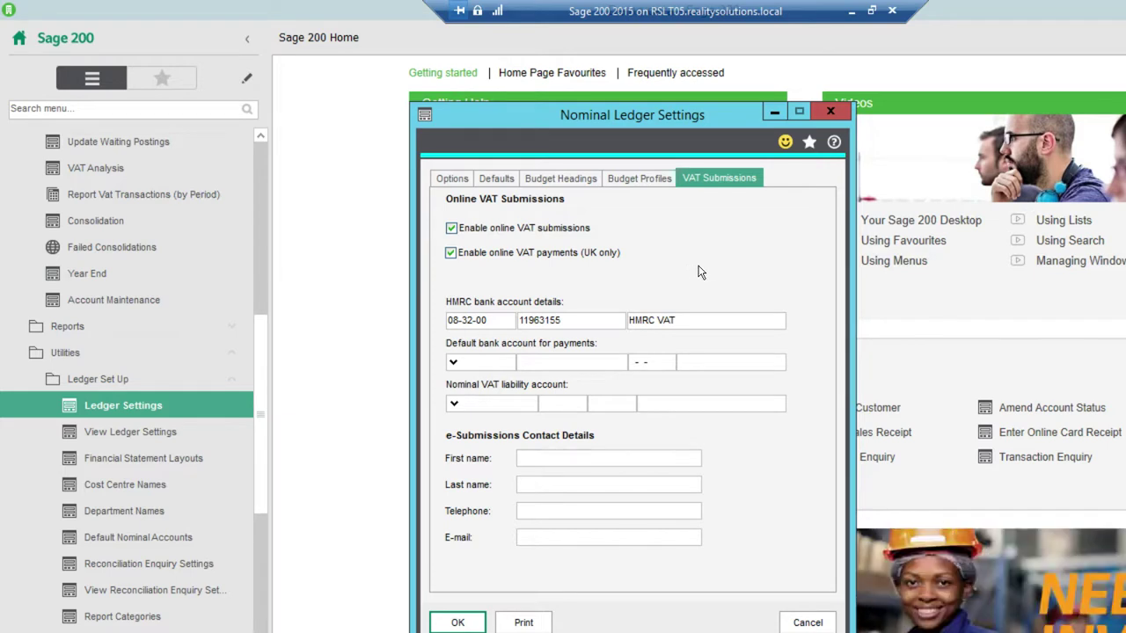
# Make Main Bank Account the default payment account and 26700 VAT - Liability the liability account.
pyautogui.click(453, 364)
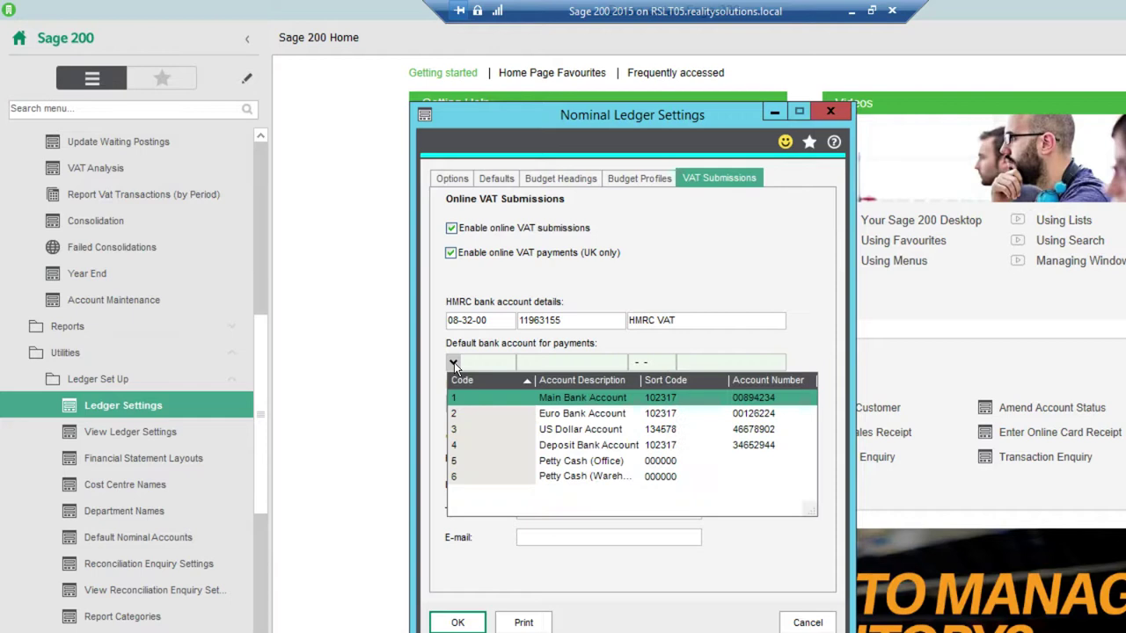
pyautogui.click(500, 397)
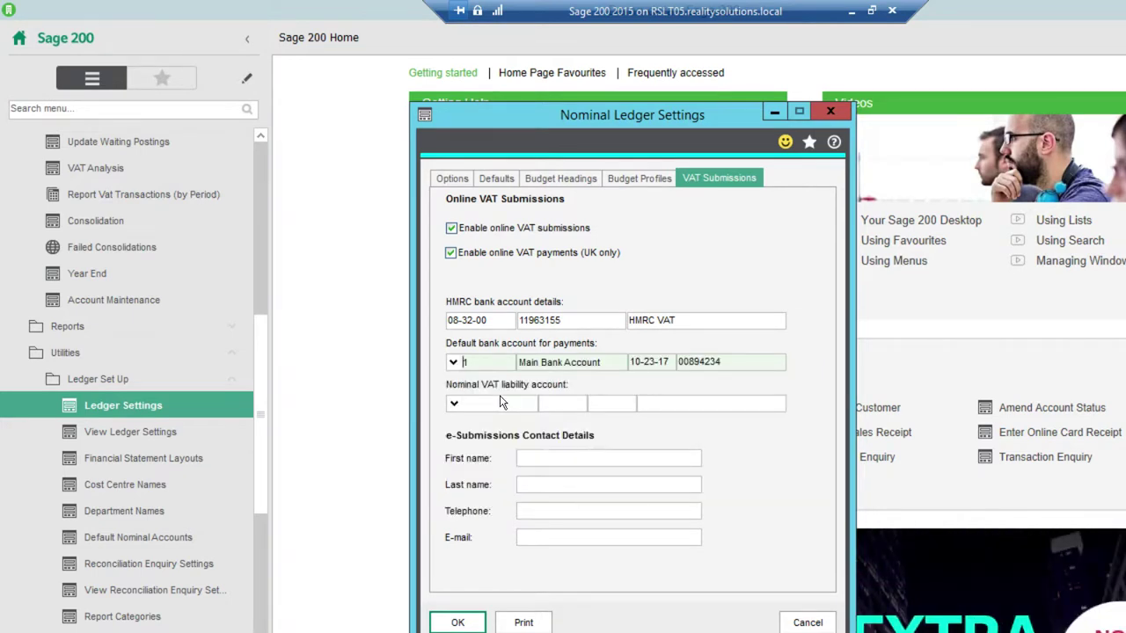
pyautogui.click(454, 405)
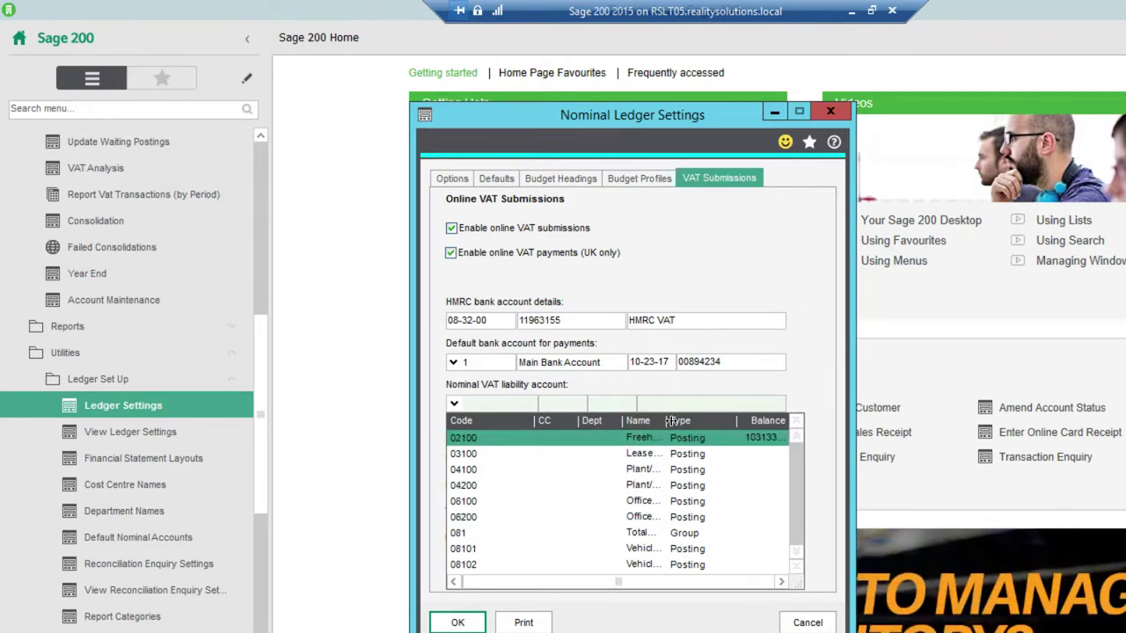
pyautogui.moveTo(671, 421); pyautogui.dragTo(734, 422)
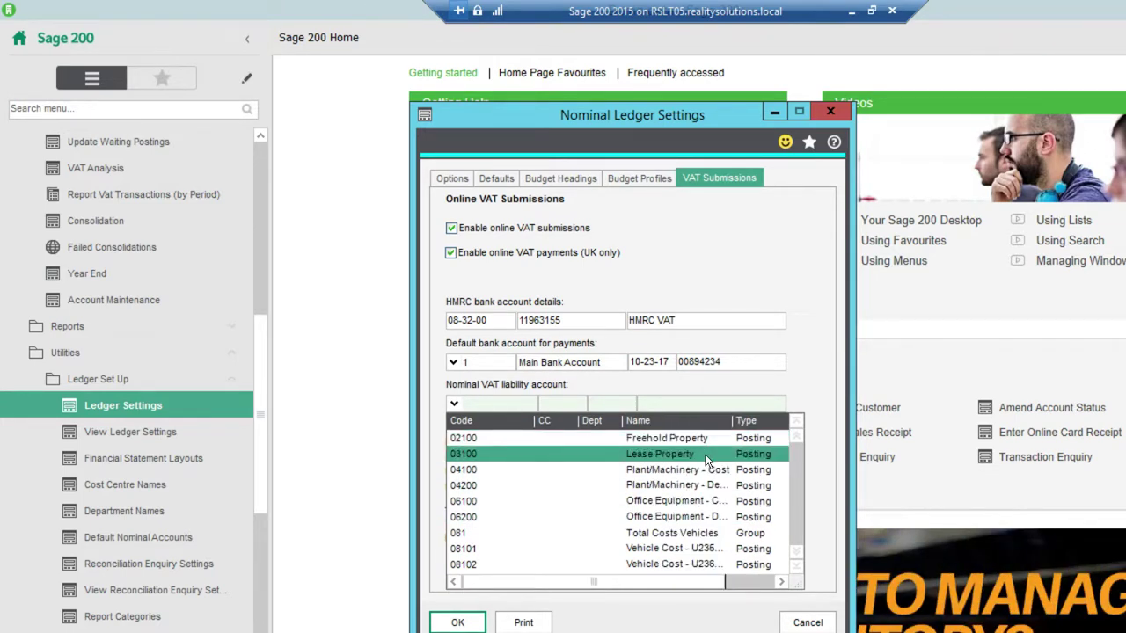
pyautogui.scroll(-3, 799, 555)
pyautogui.scroll(-3, 799, 555)
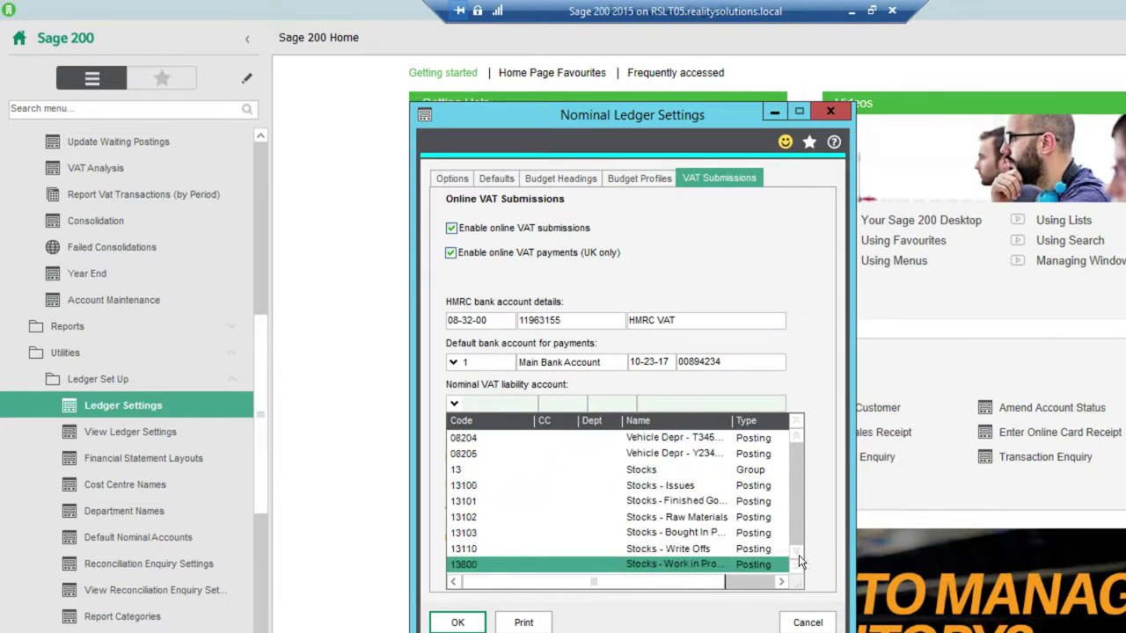
pyautogui.scroll(-3, 799, 555)
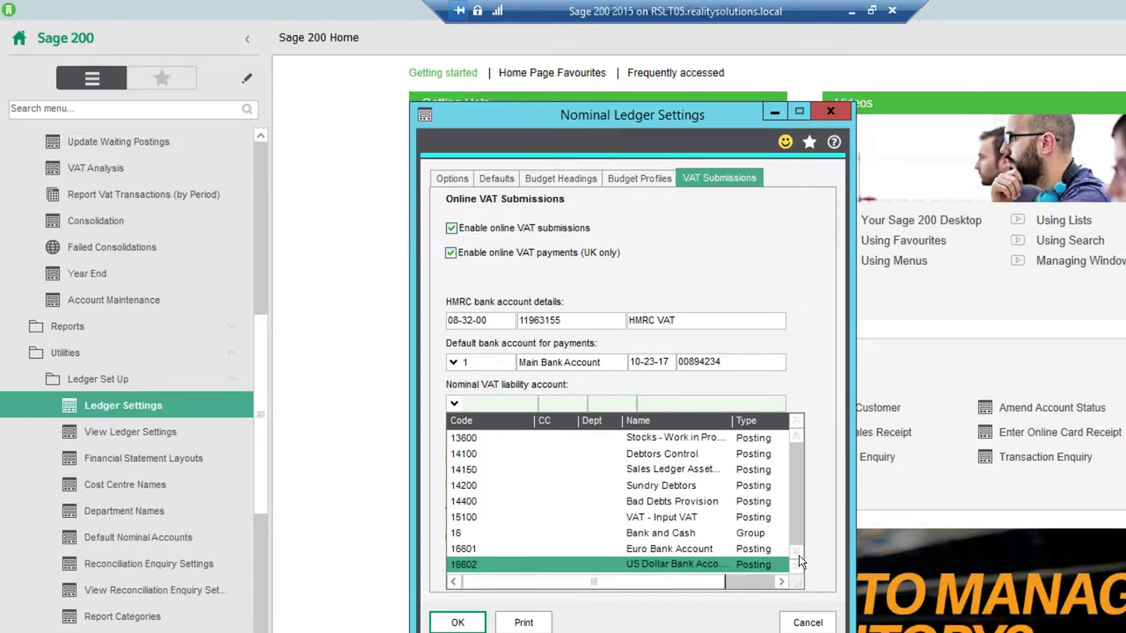
pyautogui.scroll(-3, 799, 555)
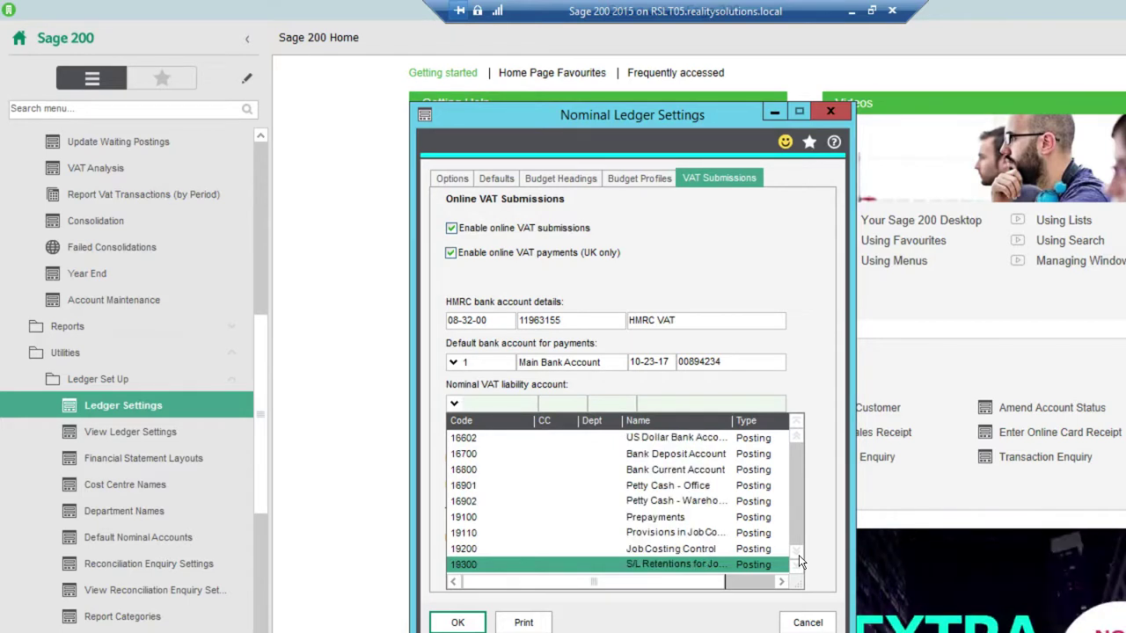
pyautogui.scroll(-3, 799, 555)
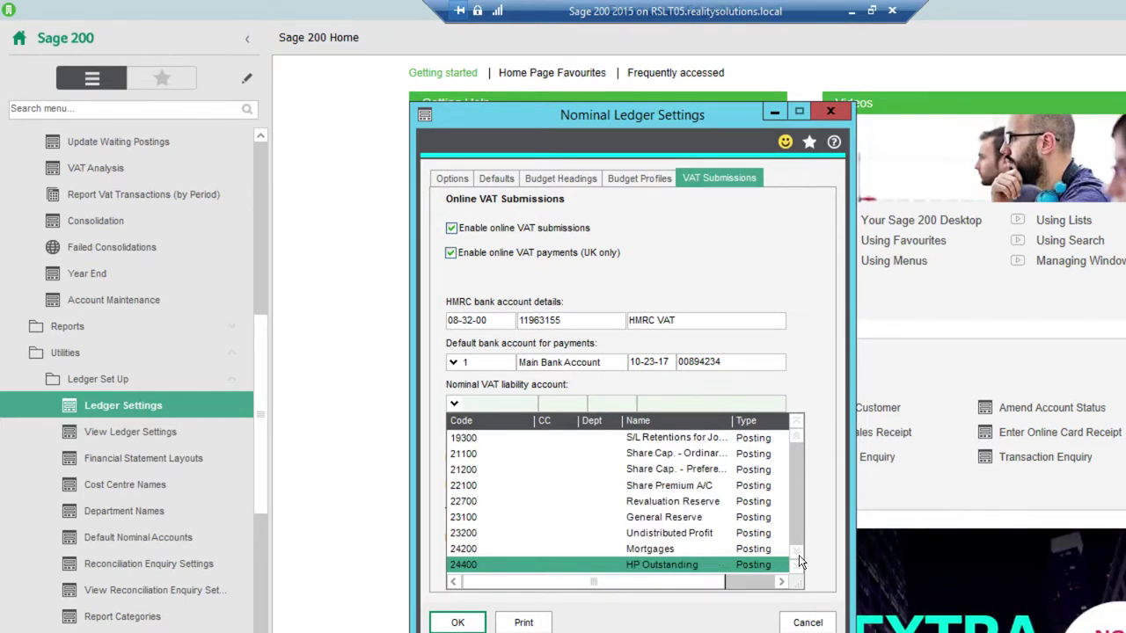
pyautogui.scroll(-3, 799, 555)
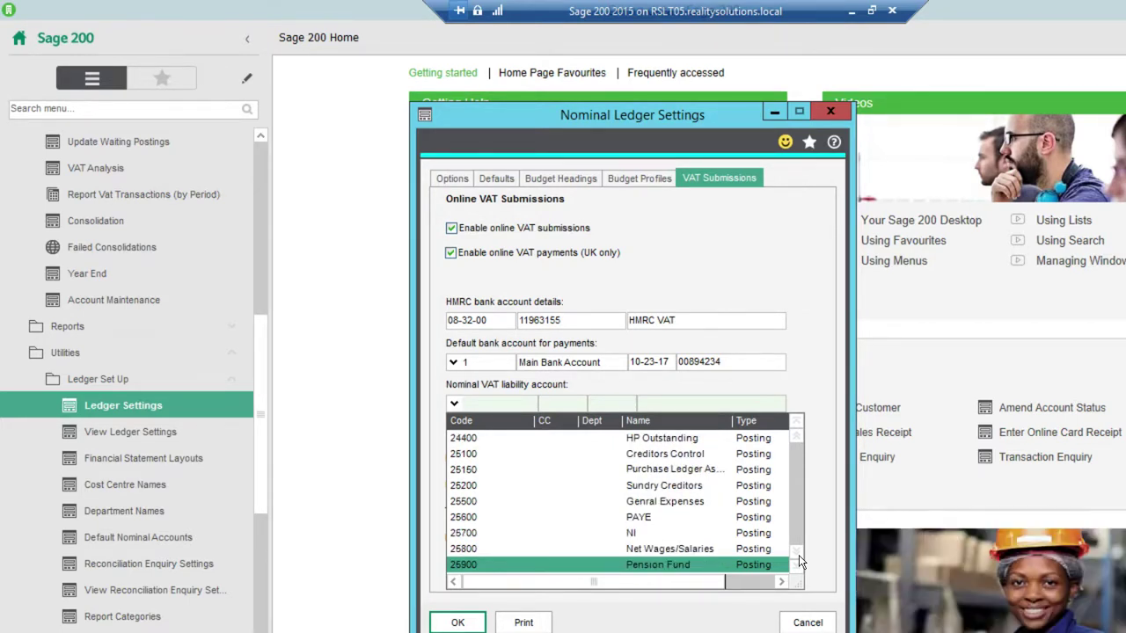
pyautogui.scroll(-3, 799, 555)
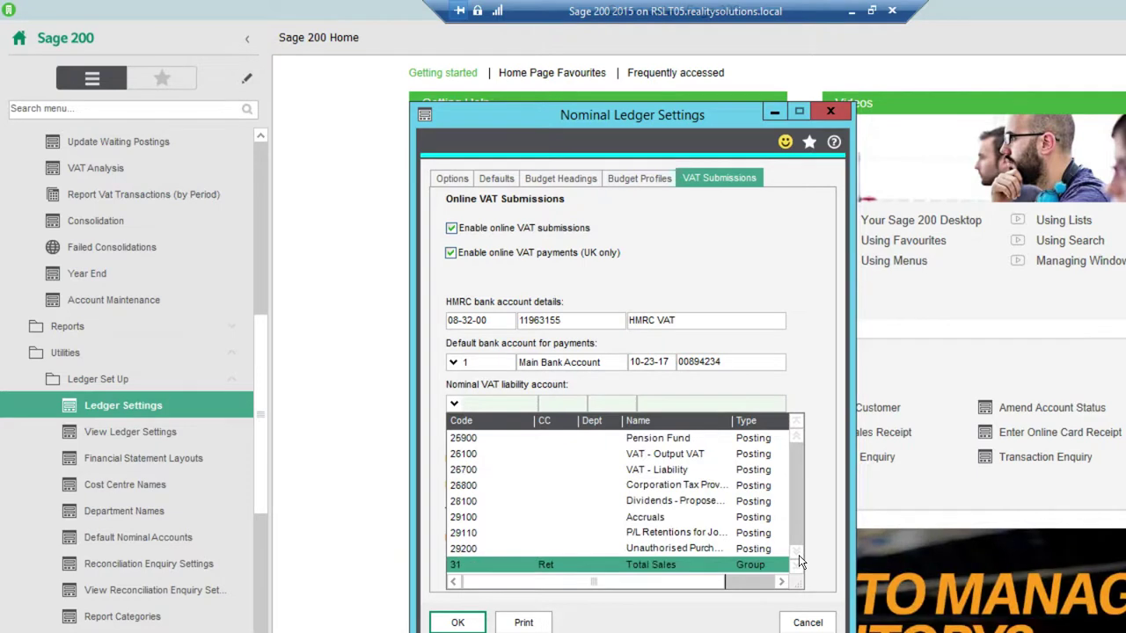
pyautogui.click(692, 472)
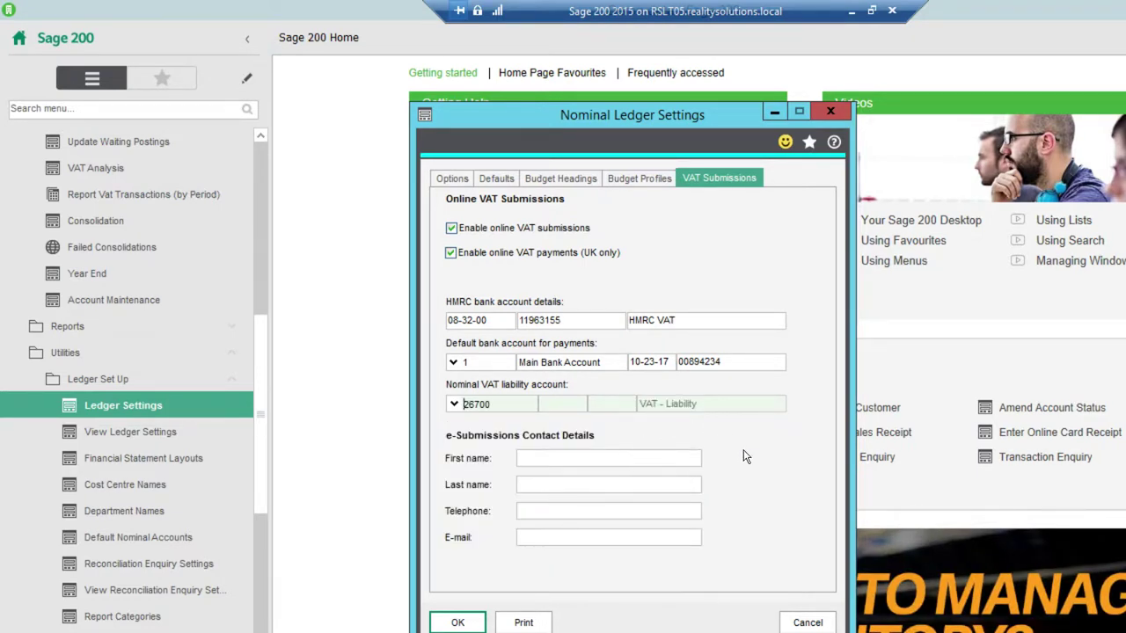
pyautogui.click(562, 459)
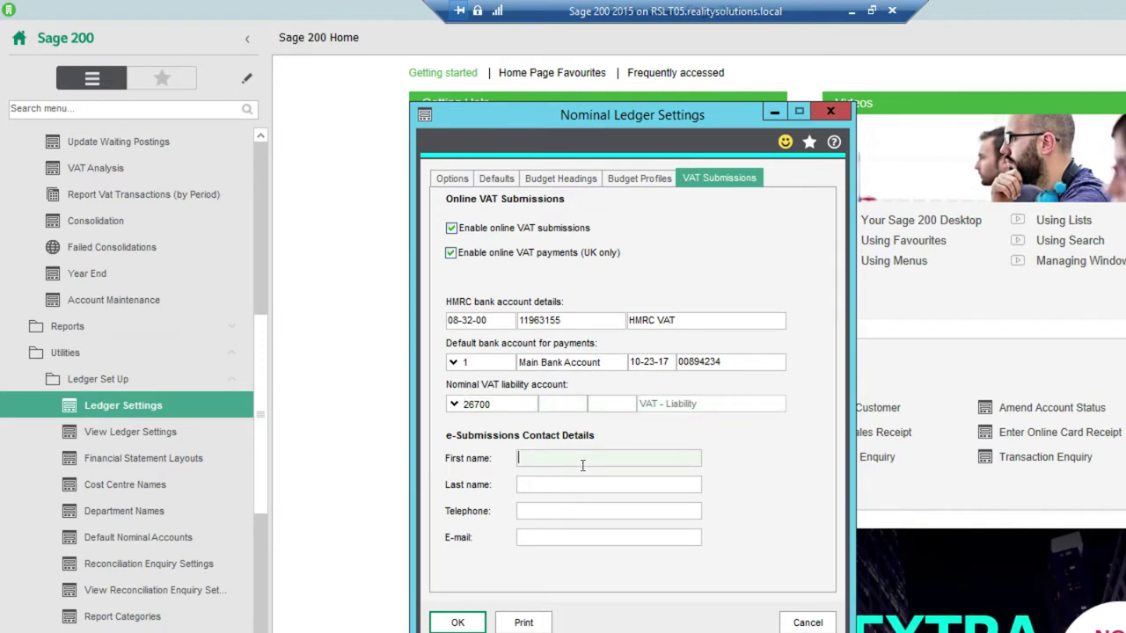
# Save the Nominal Ledger settings, then preview the current period VAT return ending 30/06/2017.
pyautogui.click(461, 623)
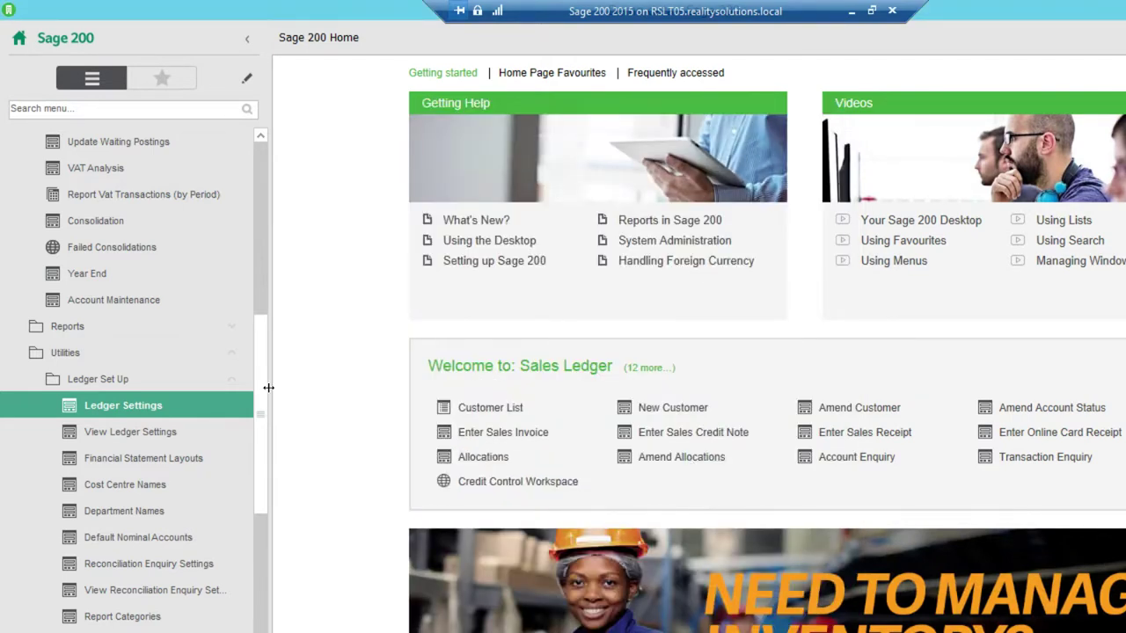
pyautogui.moveTo(262, 396); pyautogui.dragTo(260, 346)
pyautogui.scroll(1, 223, 344)
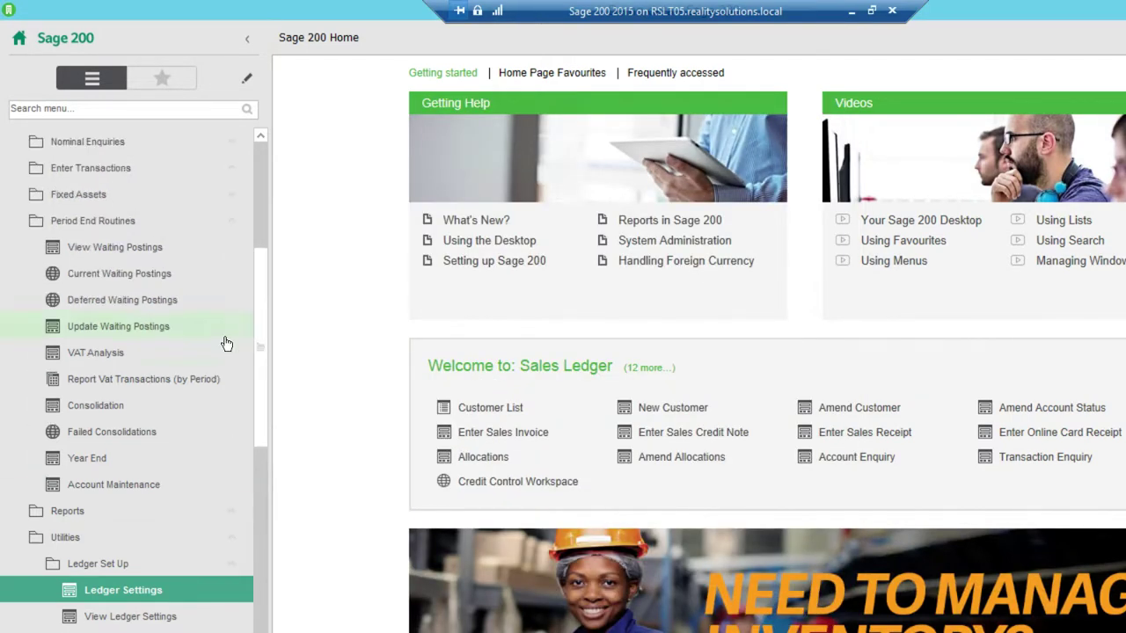
pyautogui.click(93, 352)
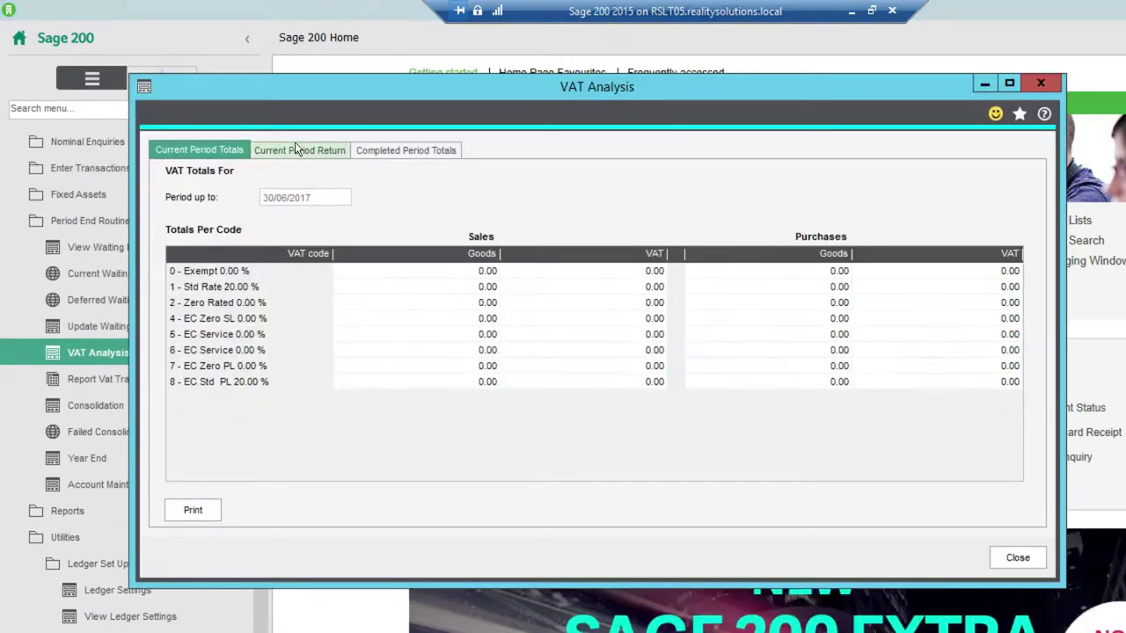
pyautogui.click(295, 149)
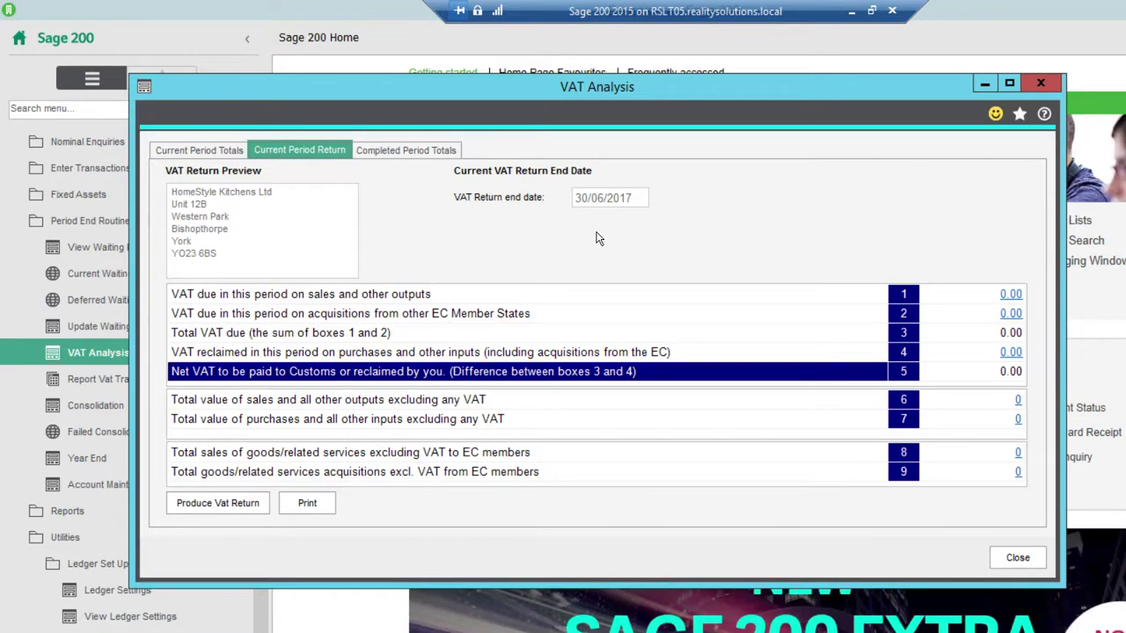
pyautogui.click(215, 505)
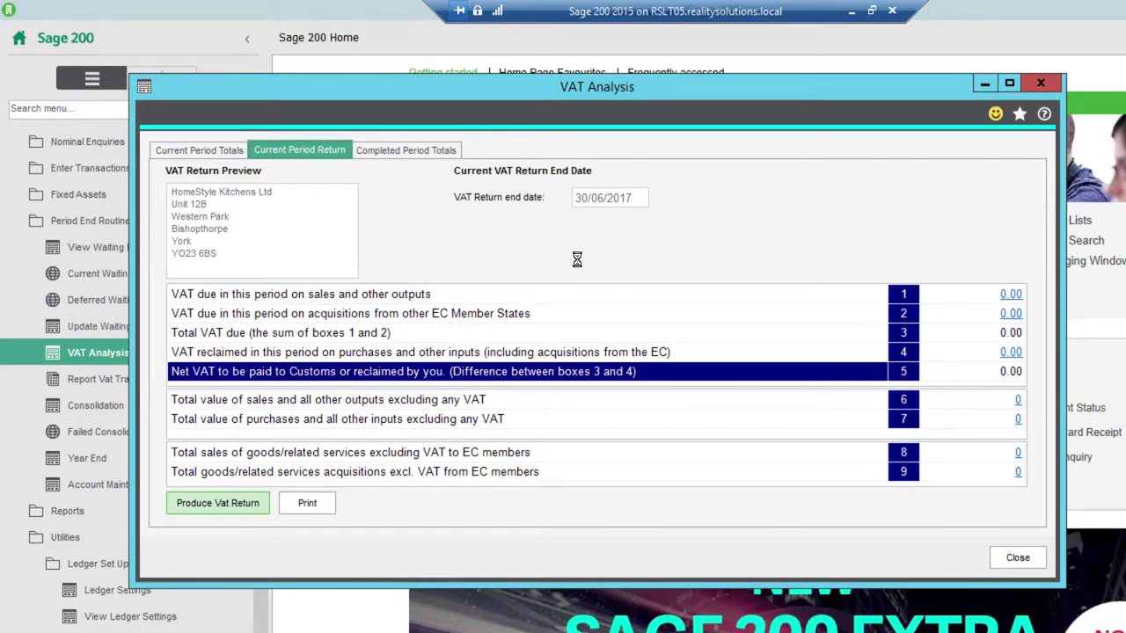
pyautogui.click(515, 318)
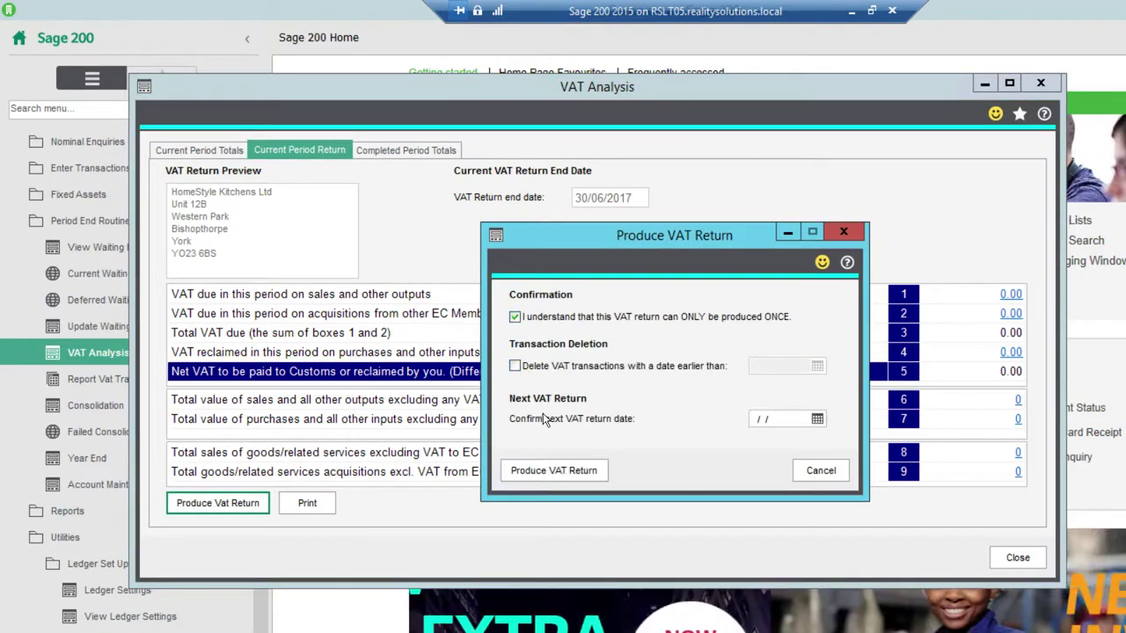
pyautogui.click(815, 421)
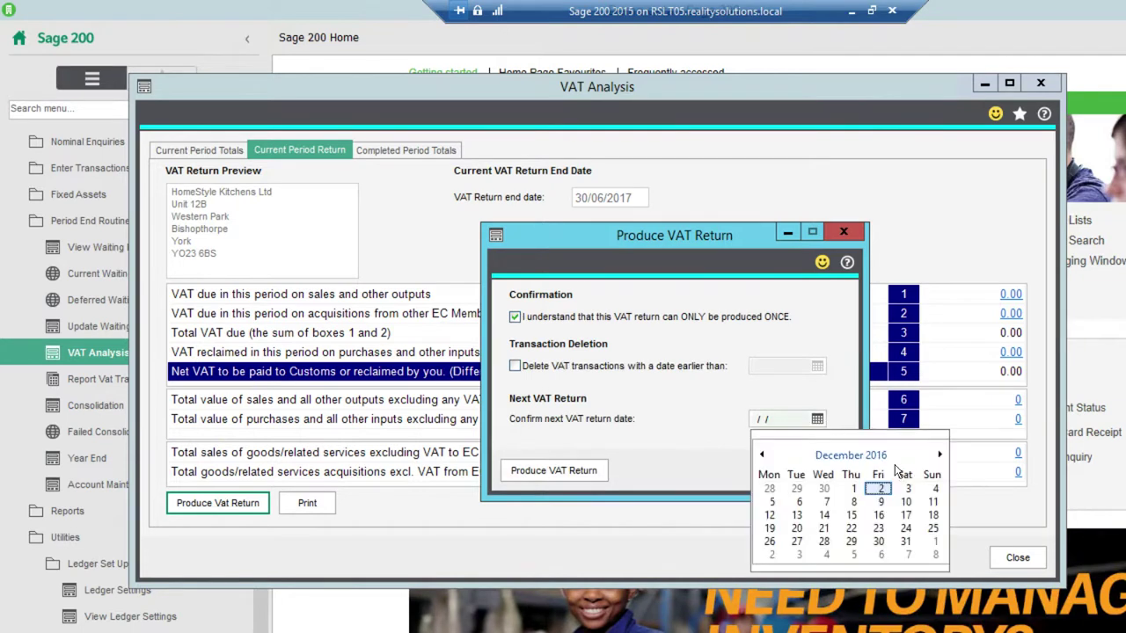
pyautogui.click(938, 455)
pyautogui.click(937, 455)
pyautogui.click(938, 454)
pyautogui.click(938, 454)
pyautogui.click(937, 455)
pyautogui.click(938, 455)
pyautogui.click(938, 454)
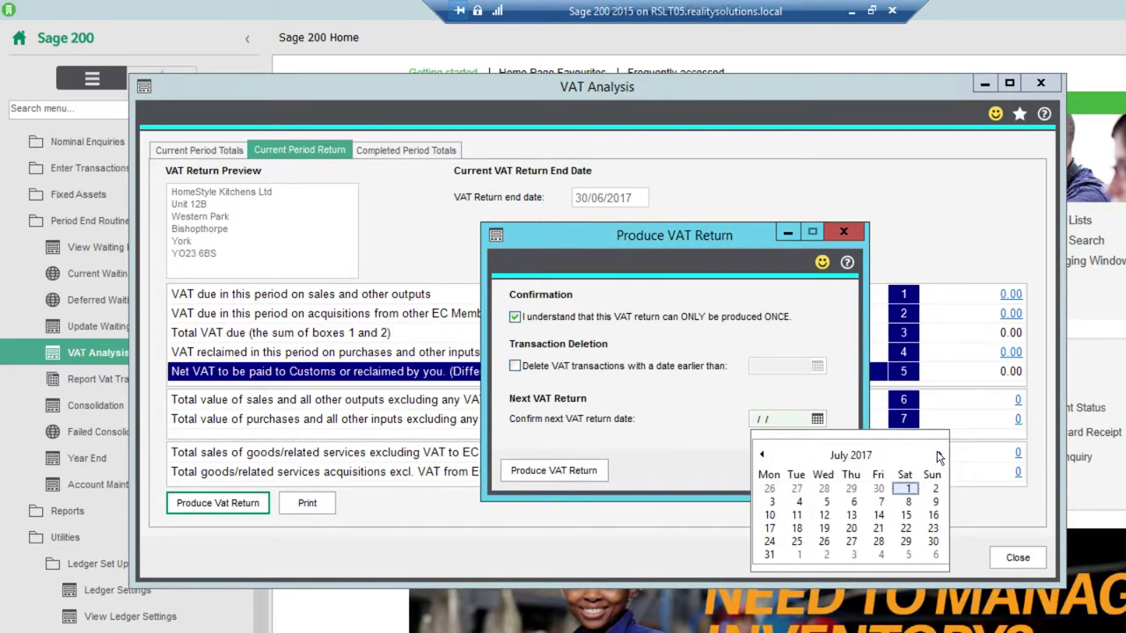
pyautogui.click(938, 455)
pyautogui.click(937, 455)
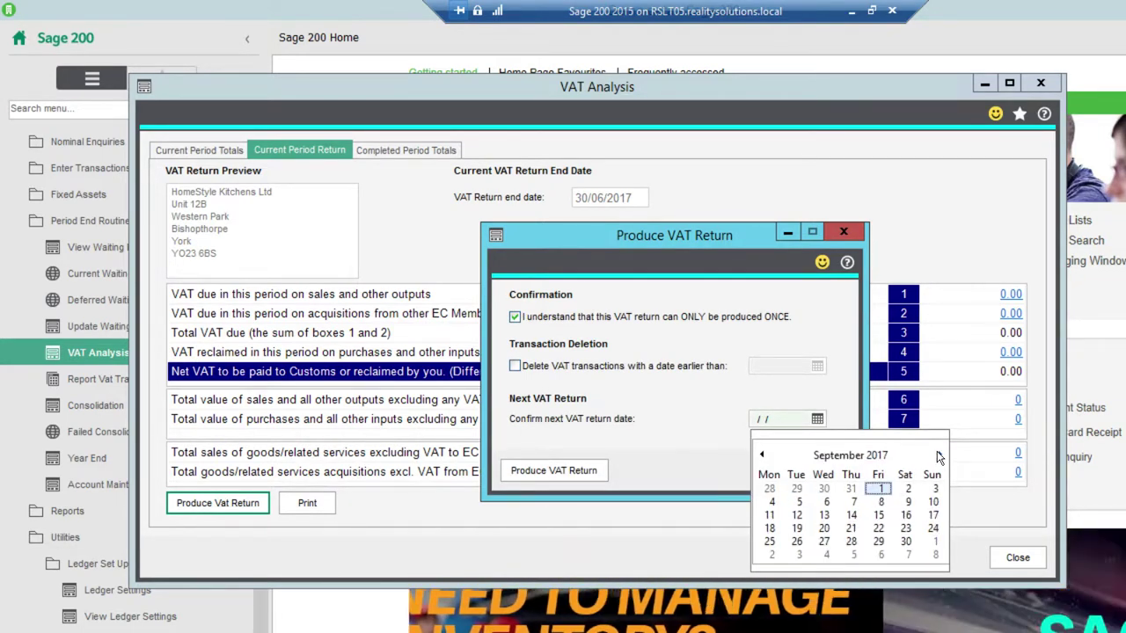
pyautogui.click(903, 543)
pyautogui.click(527, 476)
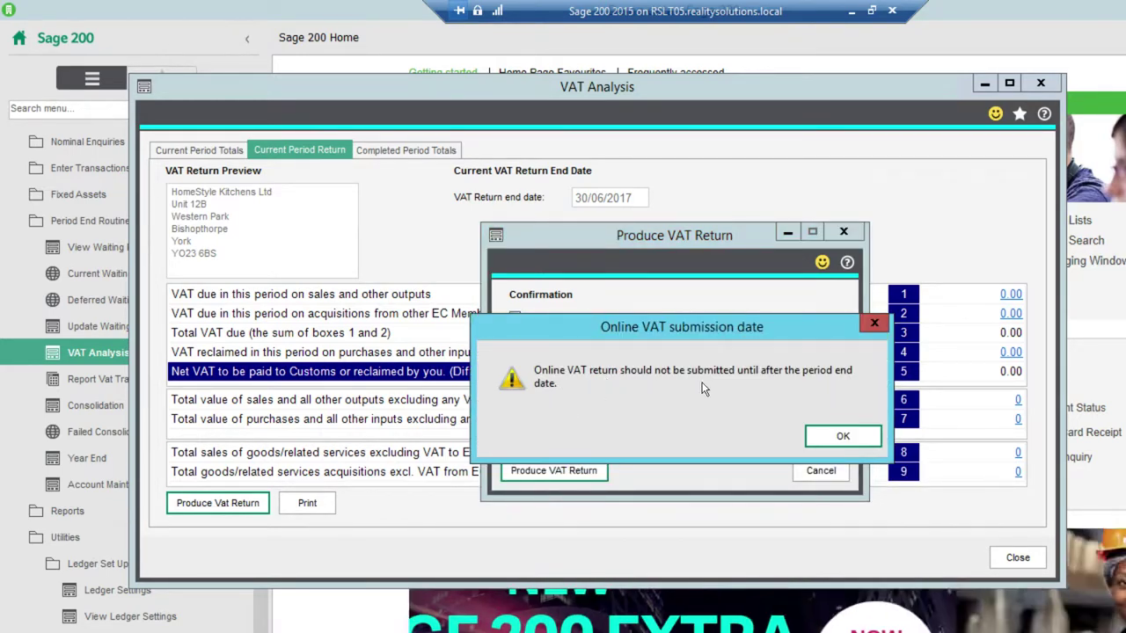
pyautogui.click(835, 444)
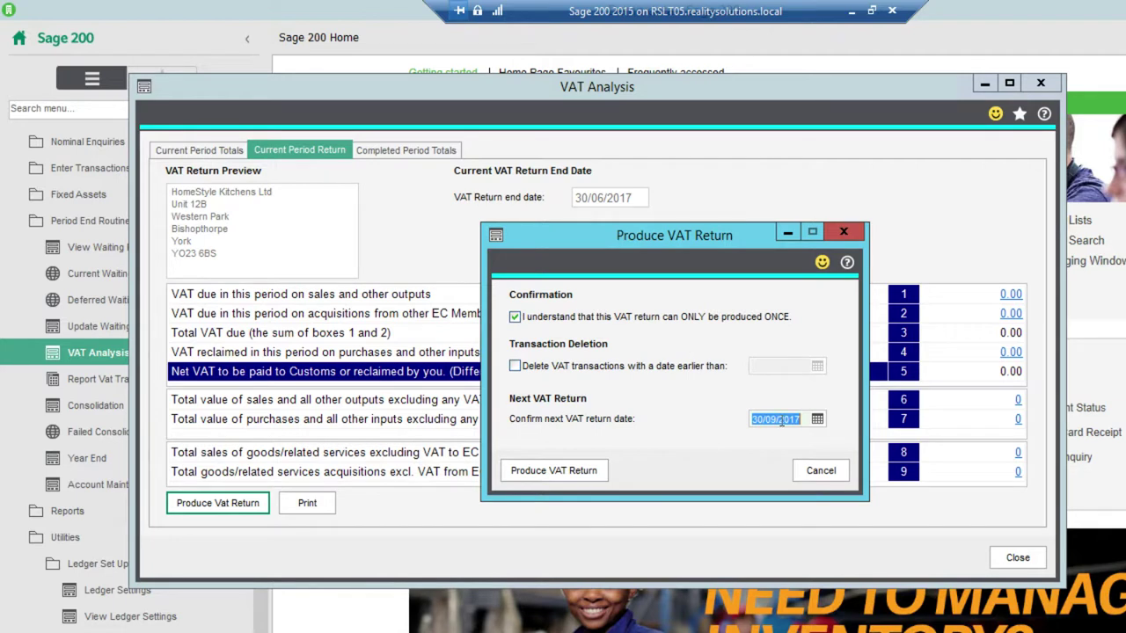
# Abandon the VAT return and view completed period totals, latest 01/01/2017–31/03/2017 at -203.31.
pyautogui.click(820, 474)
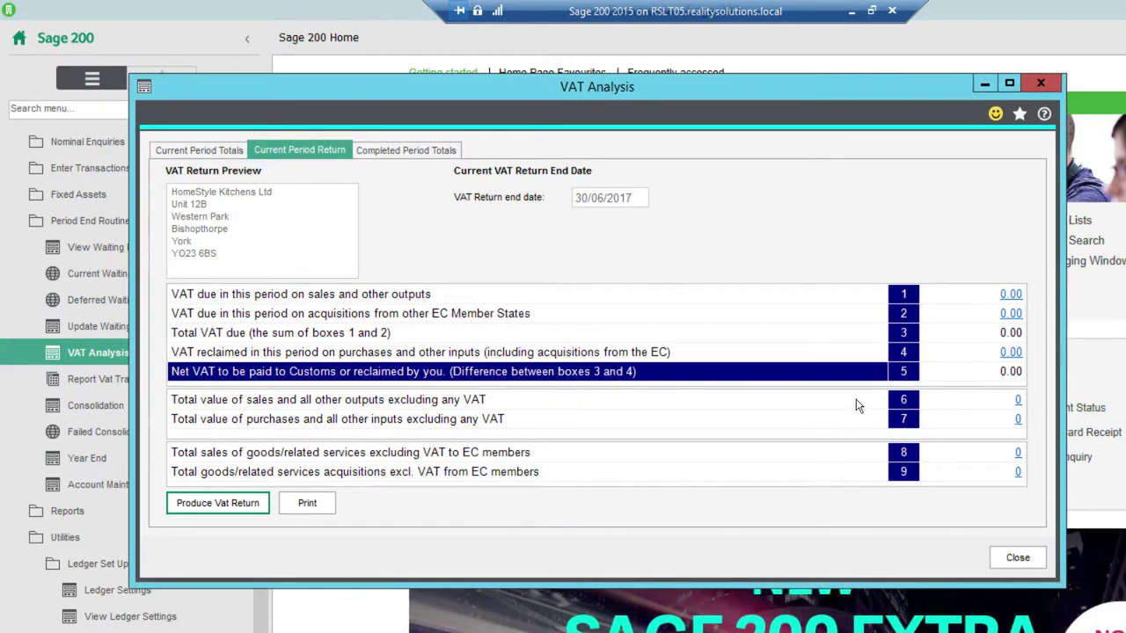
pyautogui.click(399, 153)
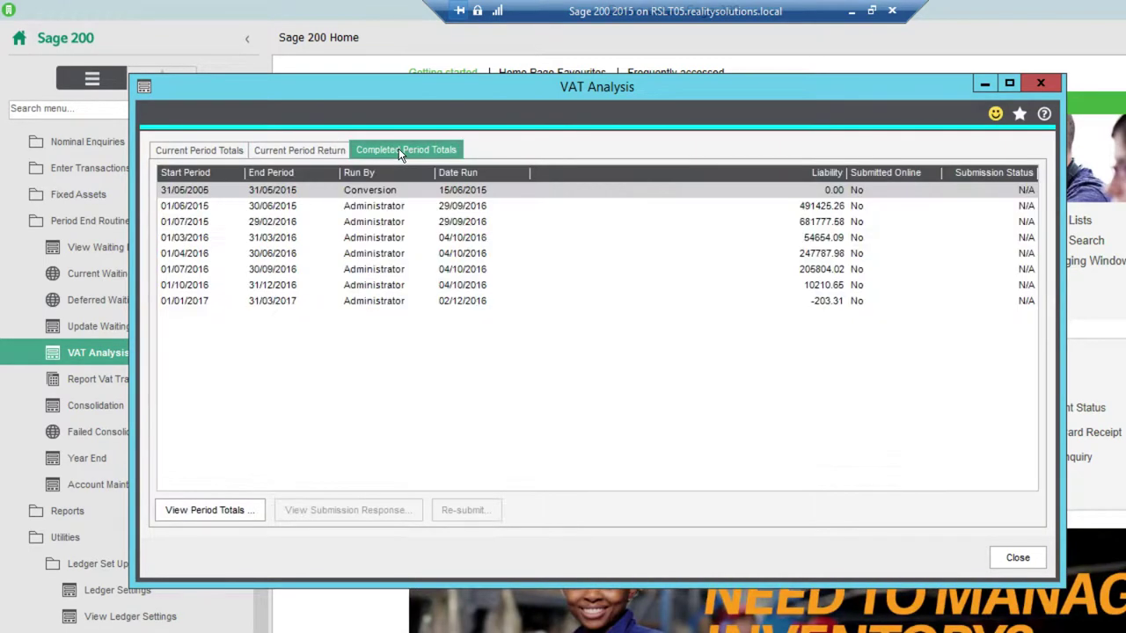